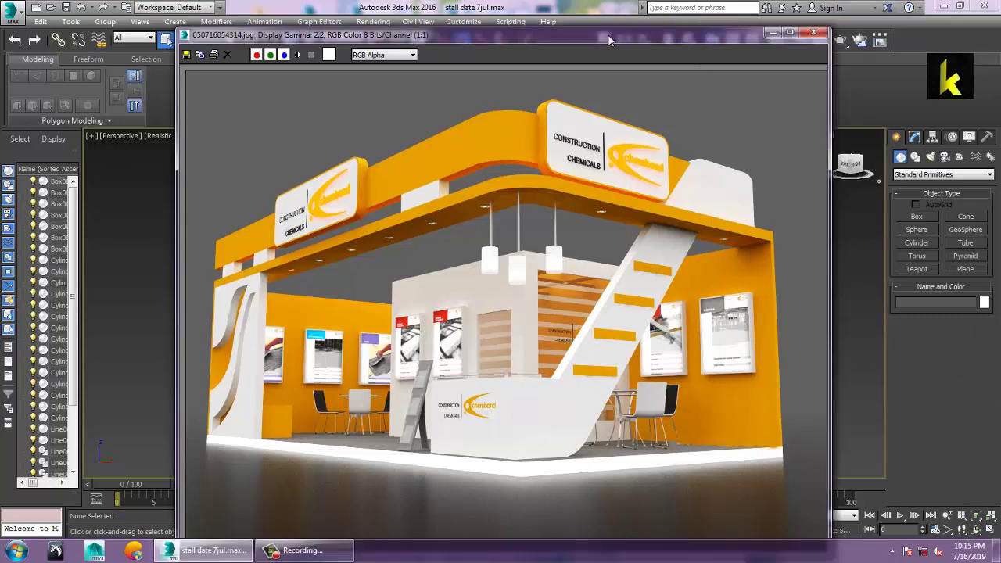
# Step: Place the reference render beside the model and maximize the Top view framed on the whole stall plan
pyautogui.moveTo(669, 33); pyautogui.dragTo(488, 20)
pyautogui.moveTo(642, 18); pyautogui.dragTo(523, 148)
pyautogui.moveTo(364, 393); pyautogui.dragTo(303, 239, button='middle')
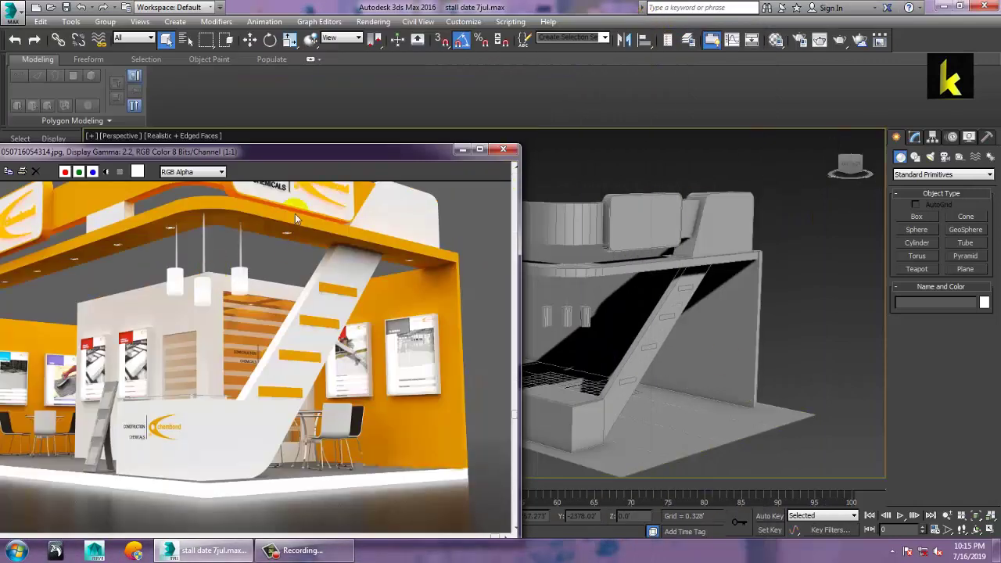
pyautogui.moveTo(272, 157); pyautogui.dragTo(242, 108)
pyautogui.keyDown('alt'); pyautogui.moveTo(637, 353); pyautogui.dragTo(740, 383, button='middle'); pyautogui.keyUp('alt')
pyautogui.hotkey('alt', 'w')
pyautogui.moveTo(294, 105); pyautogui.dragTo(128, 112)
pyautogui.click(452, 244)
pyautogui.hotkey('alt', 'w')
pyautogui.scroll(-3, 601, 295)
pyautogui.moveTo(601, 296); pyautogui.dragTo(756, 407, button='middle')
pyautogui.scroll(-3, 677, 248)
pyautogui.moveTo(679, 250); pyautogui.dragTo(686, 296, button='middle')
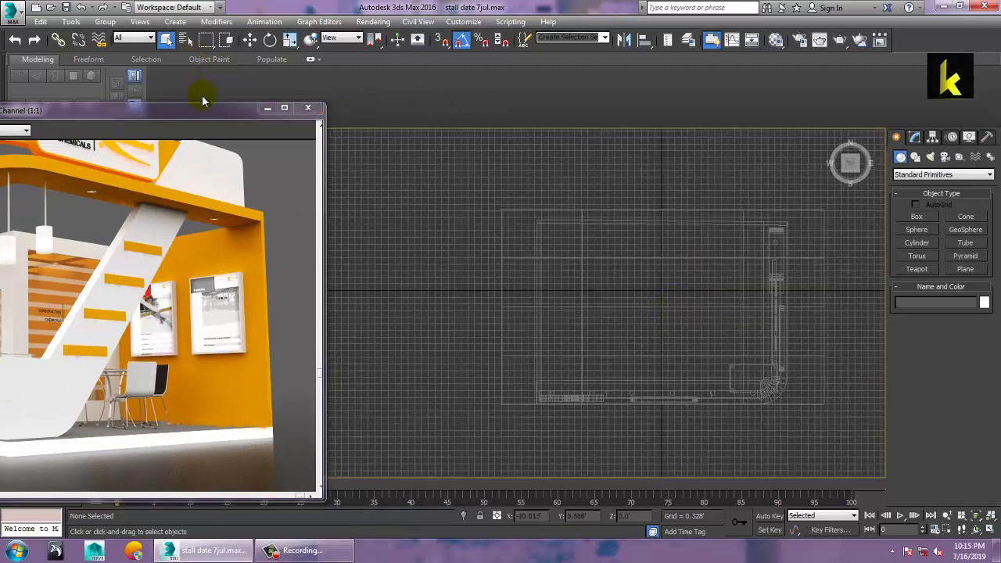
pyautogui.moveTo(209, 111); pyautogui.dragTo(398, 106)
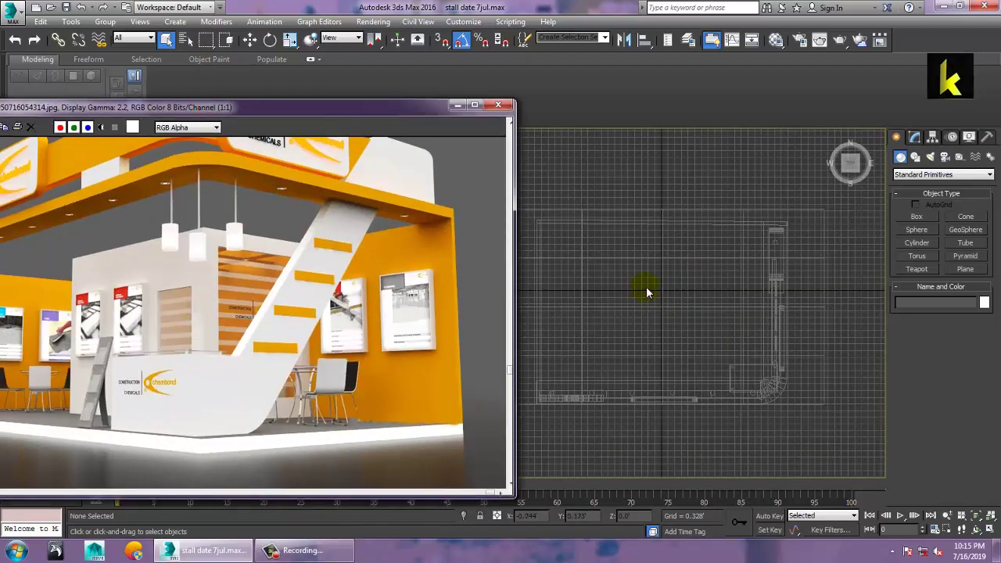
# Step: Draw a box about 4.1' long, 4.7' wide and 2.3' high inside the stall floor in the Top view
pyautogui.click(918, 217)
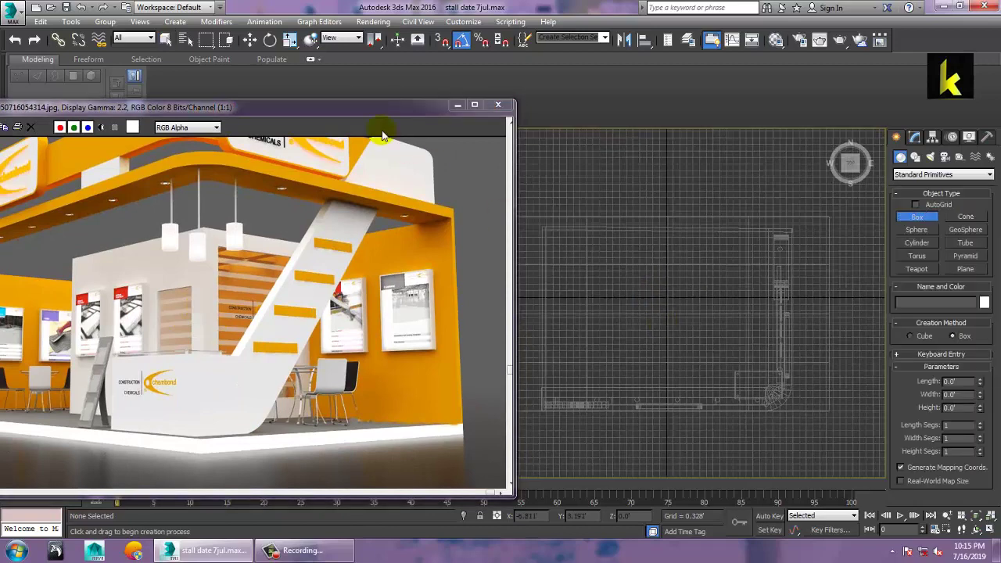
pyautogui.moveTo(363, 118); pyautogui.dragTo(318, 110)
pyautogui.scroll(4, 641, 277)
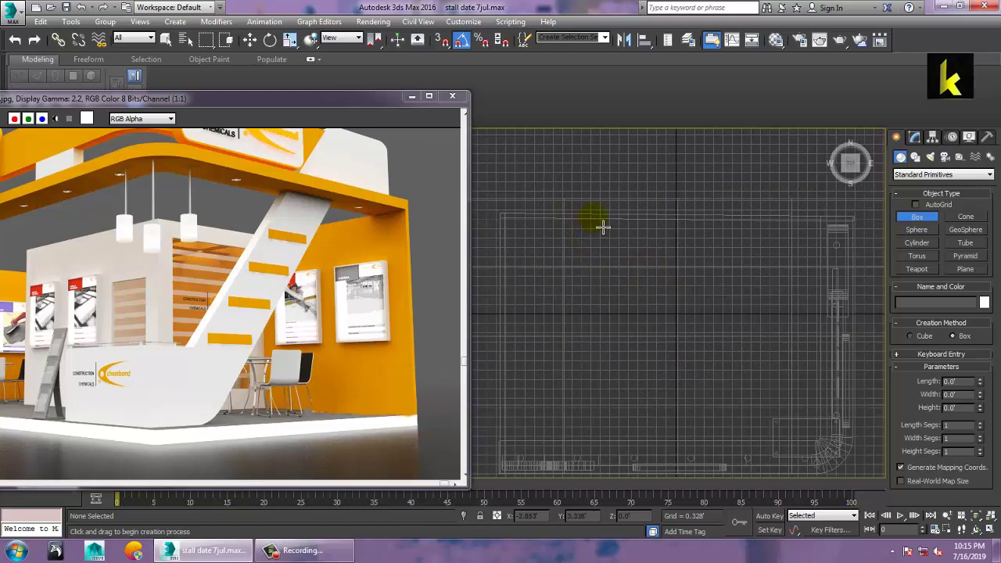
pyautogui.moveTo(609, 226); pyautogui.dragTo(743, 345)
pyautogui.click(746, 279)
pyautogui.rightClick(746, 279)
# Step: In the Perspective view, raise the new box's height to about 4.96'
pyautogui.hotkey('alt', 'w')
pyautogui.click(739, 369)
pyautogui.press('z')
pyautogui.hotkey('alt', 'w')
pyautogui.scroll(-8, 737, 330)
pyautogui.keyDown('alt'); pyautogui.moveTo(737, 330); pyautogui.dragTo(771, 360, button='middle'); pyautogui.keyUp('alt')
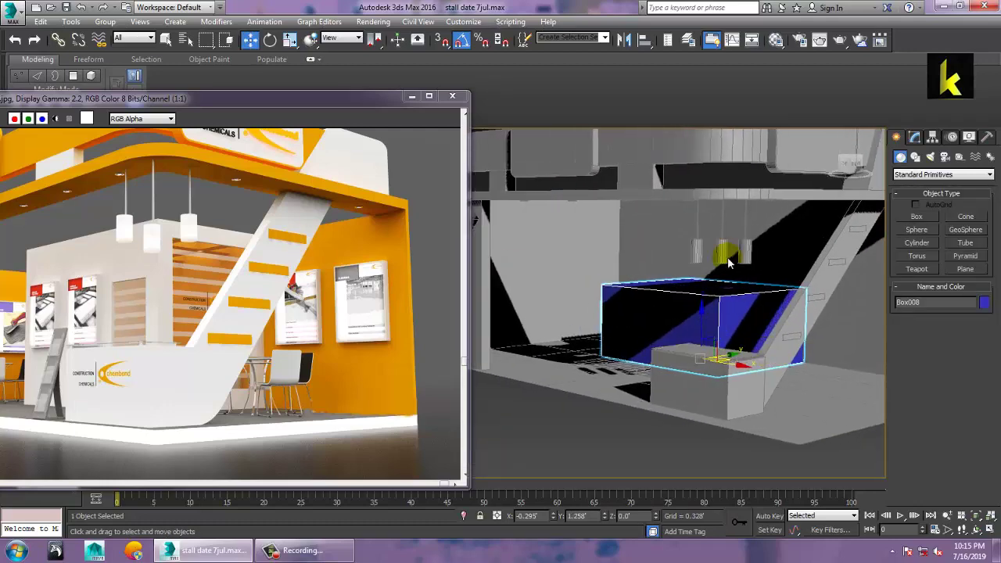
pyautogui.click(915, 138)
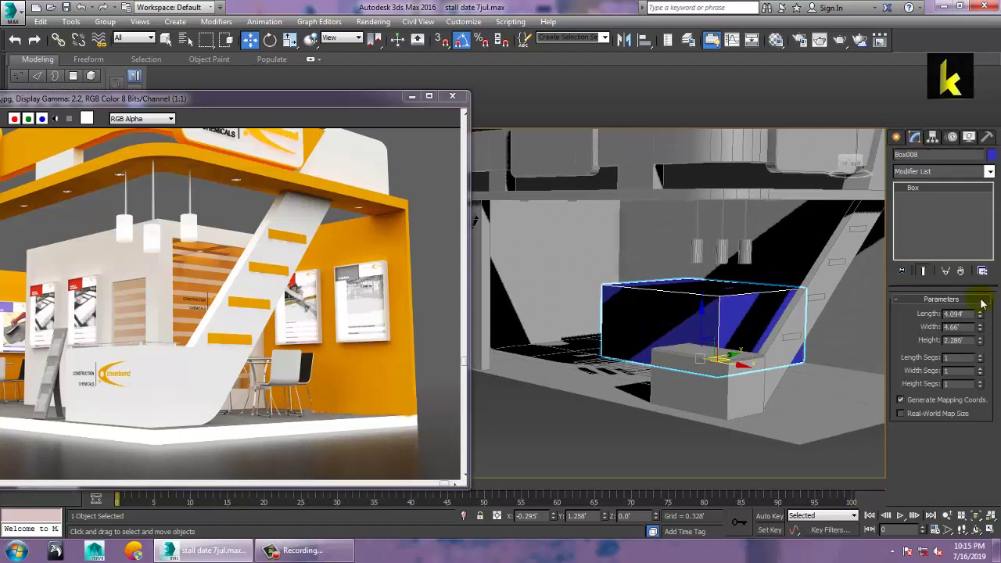
pyautogui.moveTo(983, 340); pyautogui.dragTo(984, 271)
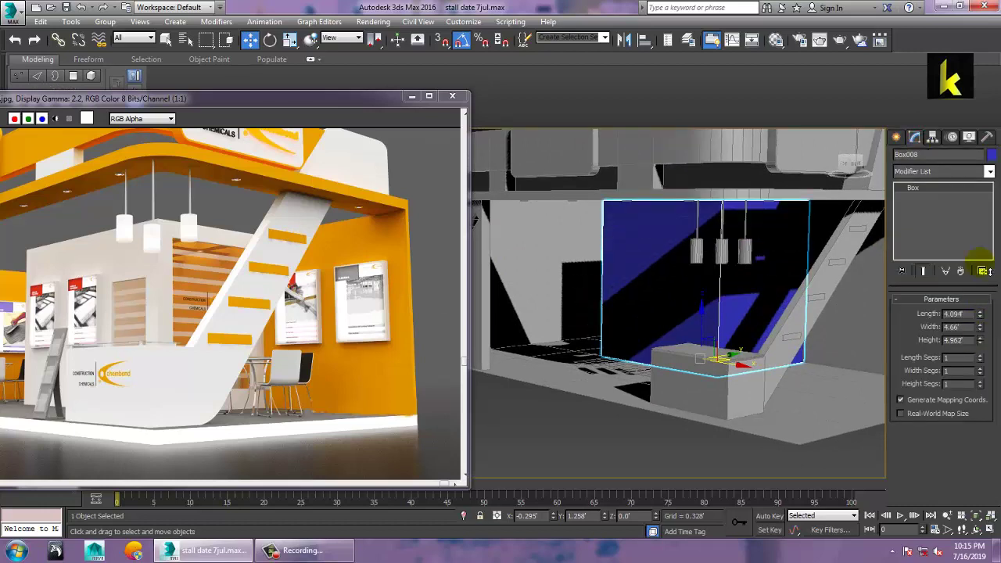
# Step: Scale the box slightly along its horizontal axes to fit the central room of the stall
pyautogui.keyDown('alt'); pyautogui.moveTo(762, 319); pyautogui.dragTo(767, 376, button='middle'); pyautogui.keyUp('alt')
pyautogui.press('r')
pyautogui.moveTo(766, 371); pyautogui.dragTo(773, 368)
pyautogui.keyDown('alt'); pyautogui.moveTo(776, 321); pyautogui.dragTo(757, 350, button='middle'); pyautogui.keyUp('alt')
pyautogui.moveTo(754, 336); pyautogui.dragTo(739, 327)
pyautogui.press('w')
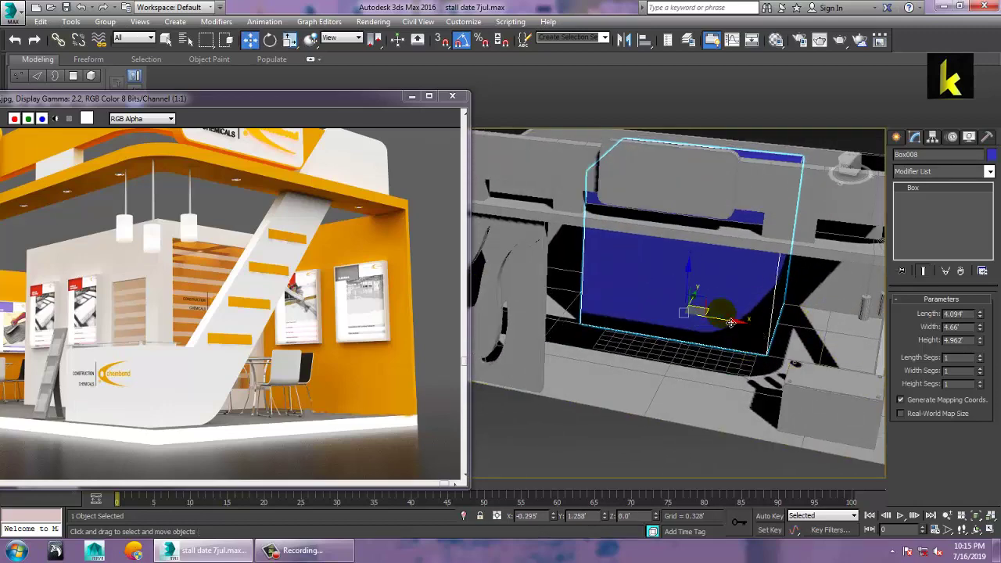
# Step: Move the box along X to about 0.22' to align it within the stall
pyautogui.scroll(-4, 734, 334)
pyautogui.moveTo(734, 334)
pyautogui.keyDown('alt'); pyautogui.mouseDown(button='middle')
pyautogui.moveTo(802, 316)
pyautogui.moveTo(751, 328)
pyautogui.mouseUp(button='middle'); pyautogui.keyUp('alt')
pyautogui.moveTo(756, 335); pyautogui.dragTo(764, 334)
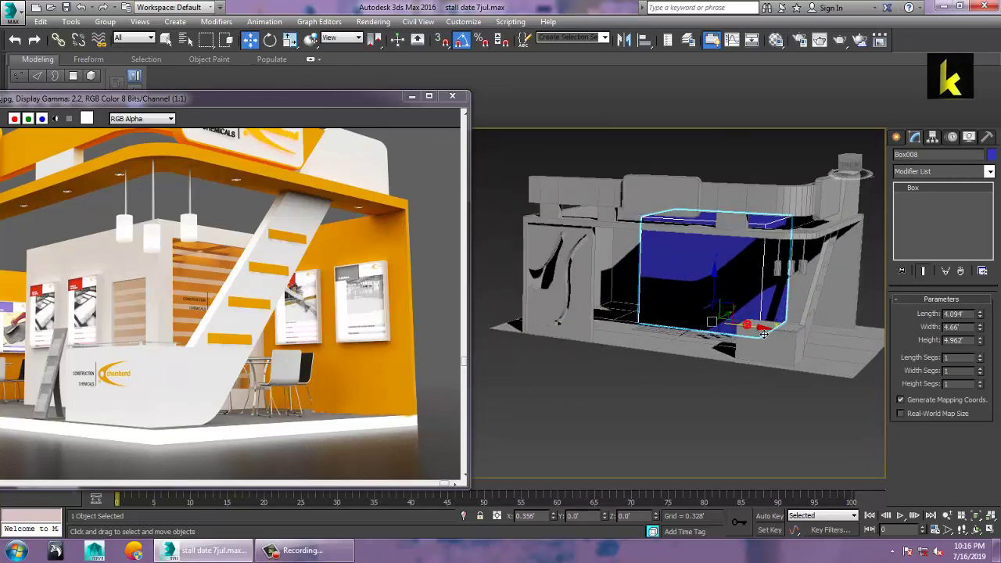
# Step: Reselect the central box and change its object colour to light grey
pyautogui.keyDown('alt'); pyautogui.moveTo(819, 325); pyautogui.dragTo(751, 338, button='middle'); pyautogui.keyUp('alt')
pyautogui.click(749, 337)
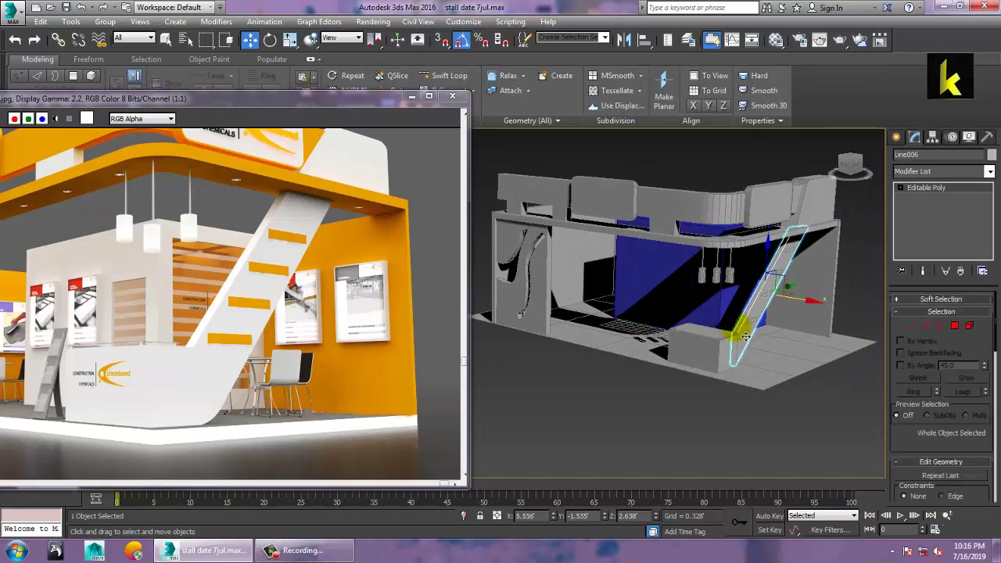
pyautogui.click(752, 321)
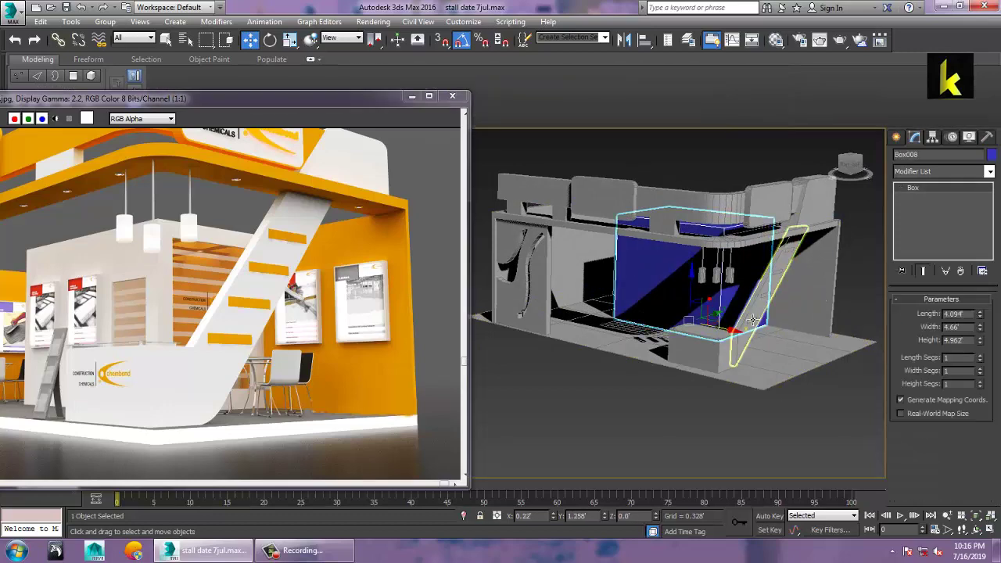
pyautogui.click(991, 155)
pyautogui.click(572, 343)
# Step: Convert the central box to an Editable Poly
pyautogui.keyDown('alt'); pyautogui.moveTo(588, 317); pyautogui.dragTo(634, 265, button='middle'); pyautogui.keyUp('alt')
pyautogui.rightClick(635, 263)
pyautogui.moveTo(697, 393)
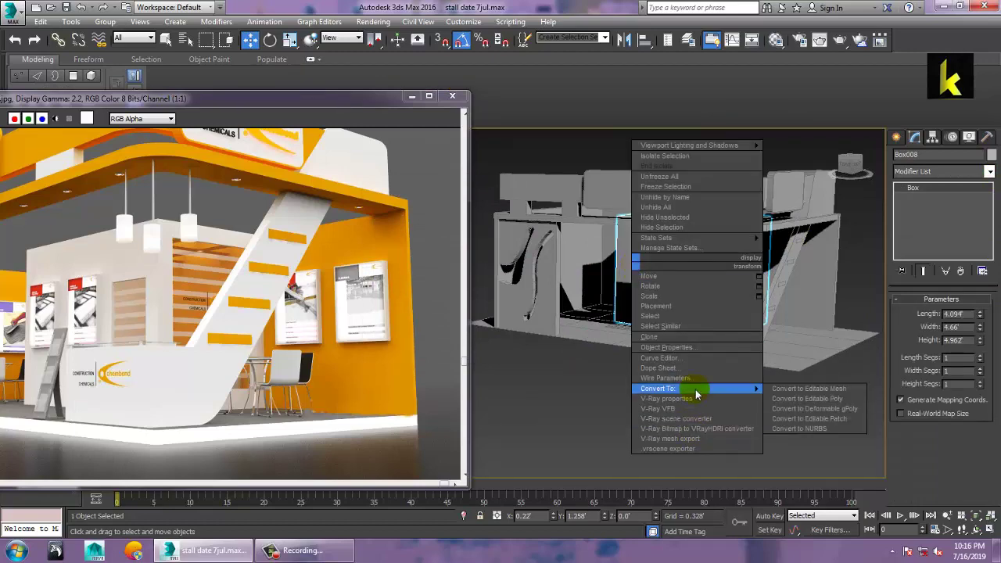
pyautogui.click(809, 398)
# Step: Inset the box's side face behind the slanted ladder panel by about 0.38'
pyautogui.keyDown('alt'); pyautogui.moveTo(782, 328); pyautogui.dragTo(711, 346, button='middle'); pyautogui.keyUp('alt')
pyautogui.scroll(3, 727, 354)
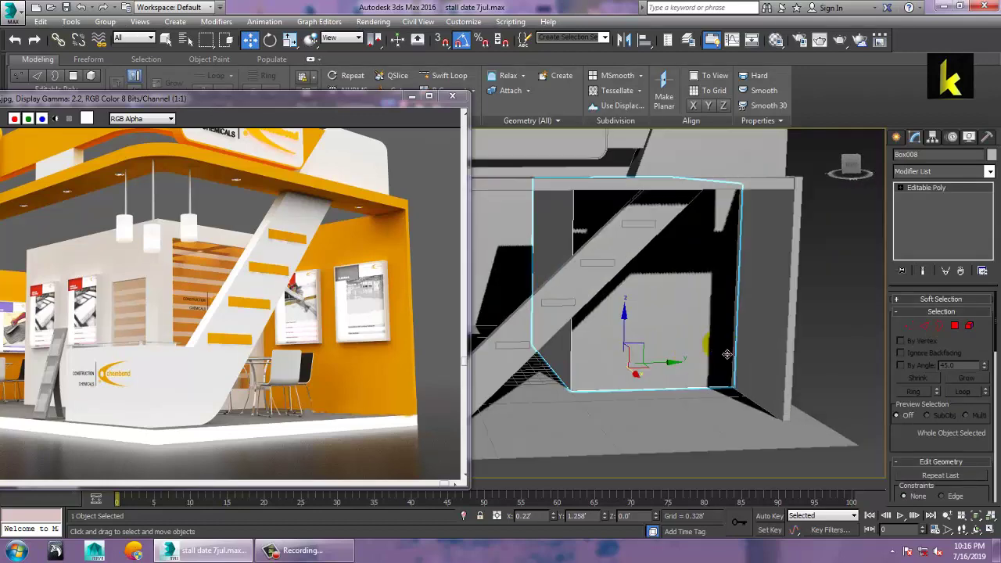
pyautogui.click(957, 325)
pyautogui.click(643, 305)
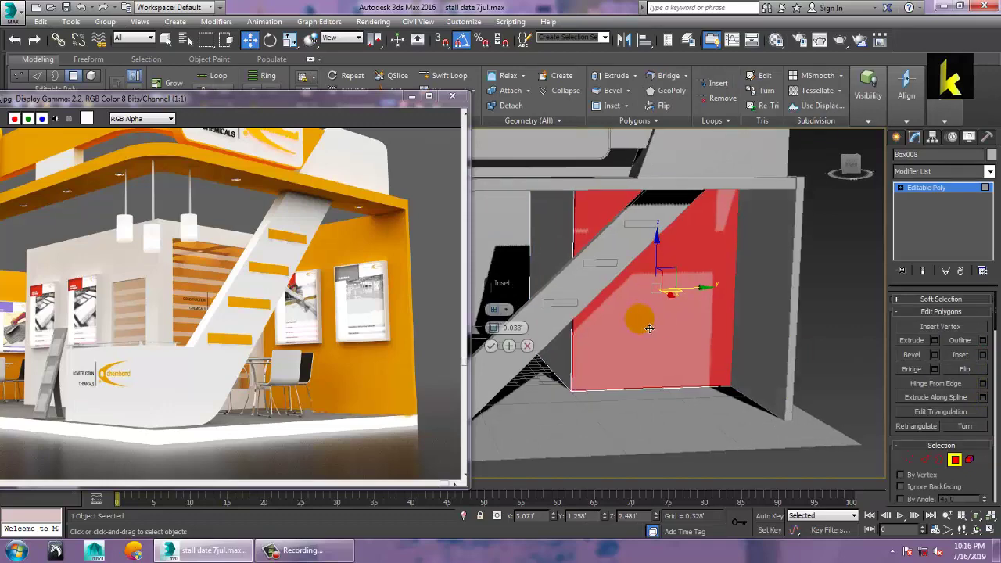
pyautogui.keyDown('alt'); pyautogui.moveTo(634, 318); pyautogui.dragTo(666, 327, button='middle'); pyautogui.keyUp('alt')
pyautogui.moveTo(493, 329); pyautogui.dragTo(489, 283)
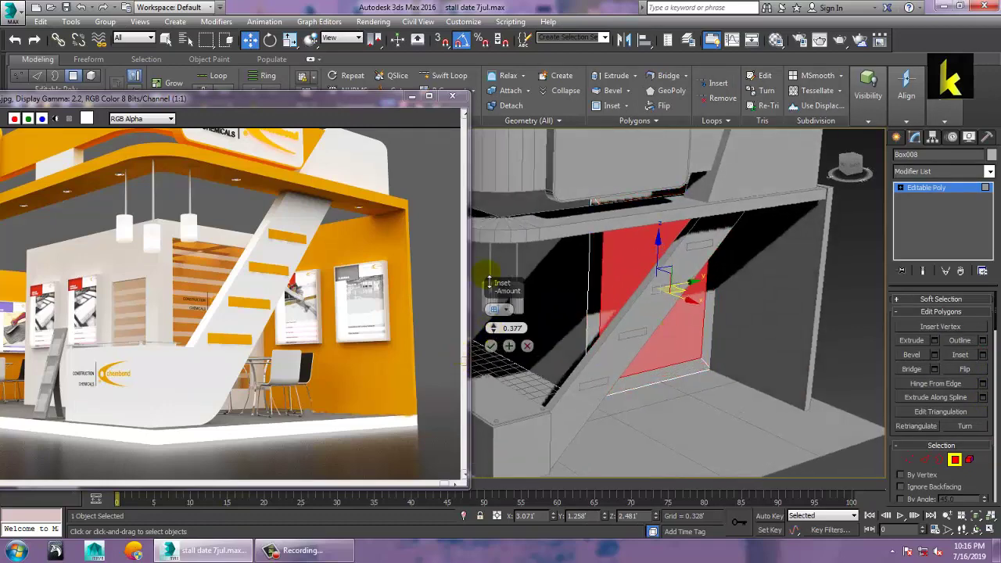
pyautogui.click(491, 345)
# Step: Add one horizontal and two vertical edge loops to the central box with Swift Loop to outline the door
pyautogui.keyDown('alt'); pyautogui.moveTo(665, 321); pyautogui.dragTo(785, 287, button='middle'); pyautogui.keyUp('alt')
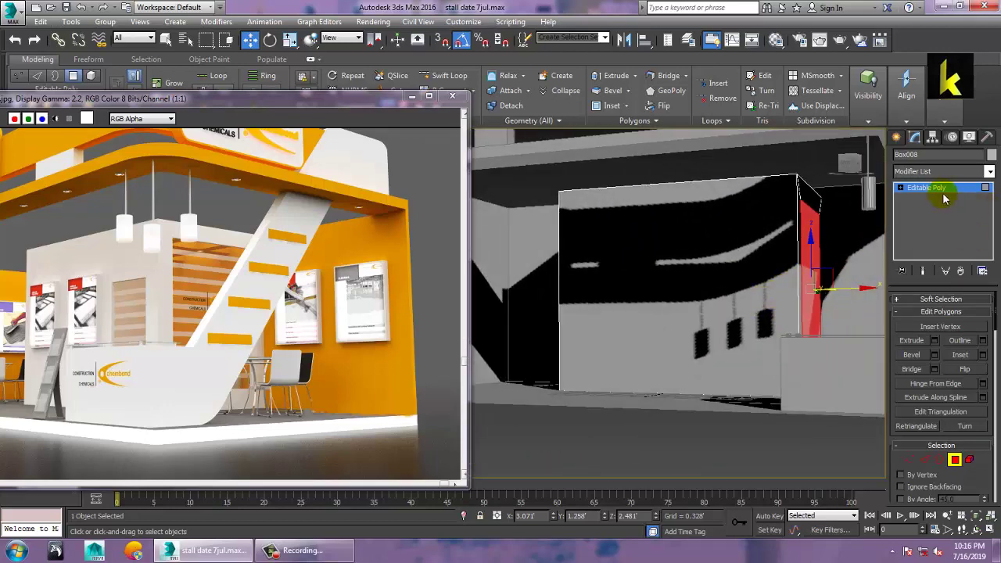
pyautogui.click(445, 78)
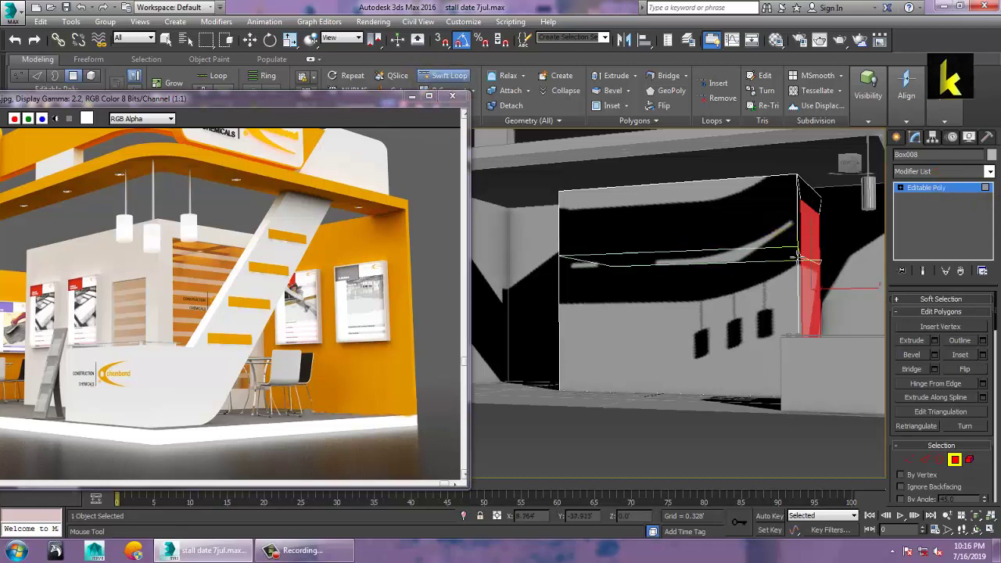
pyautogui.keyDown('alt'); pyautogui.moveTo(797, 257); pyautogui.dragTo(851, 292, button='middle'); pyautogui.keyUp('alt')
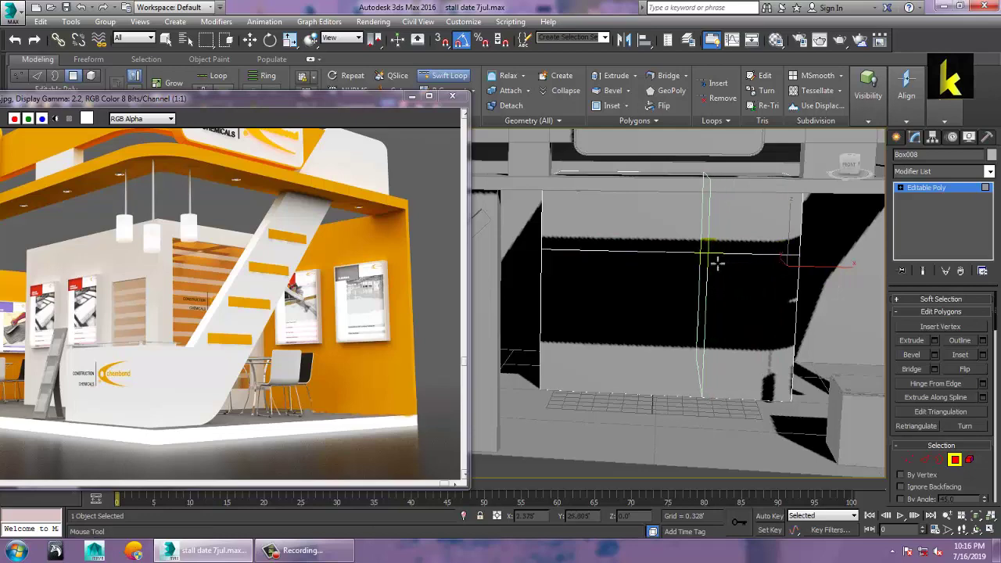
pyautogui.click(783, 301)
pyautogui.keyDown('alt'); pyautogui.moveTo(783, 301); pyautogui.dragTo(732, 290, button='middle'); pyautogui.keyUp('alt')
pyautogui.press('w')
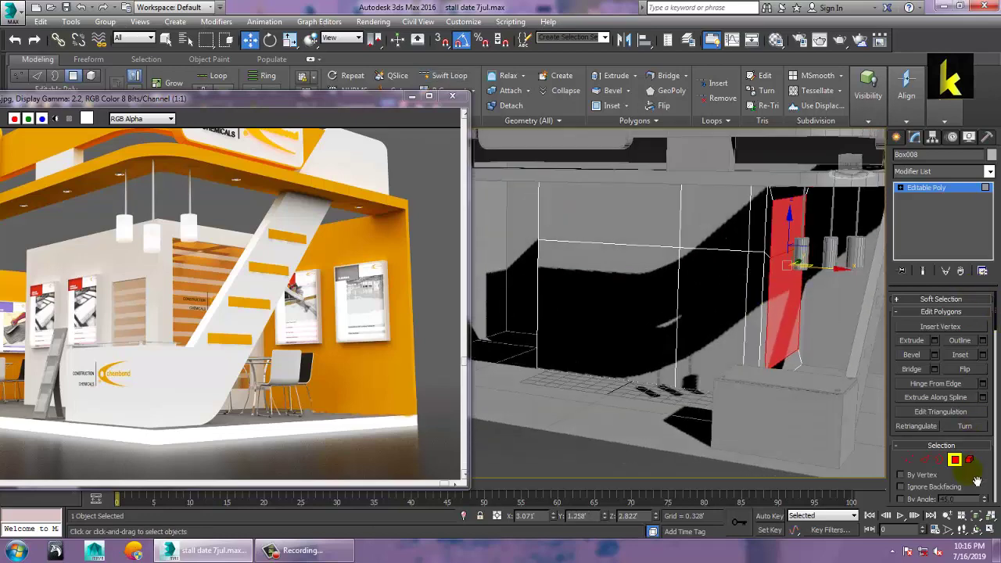
# Step: Extrude the door polygon on the box's front face inward by about -0.19'
pyautogui.keyDown('alt'); pyautogui.moveTo(701, 345); pyautogui.dragTo(794, 342, button='middle'); pyautogui.keyUp('alt')
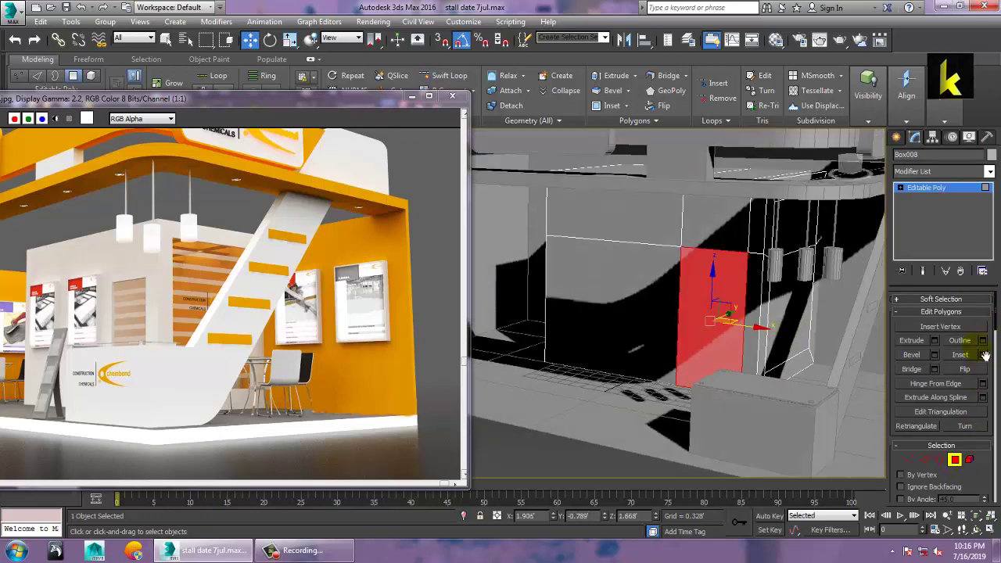
pyautogui.click(934, 340)
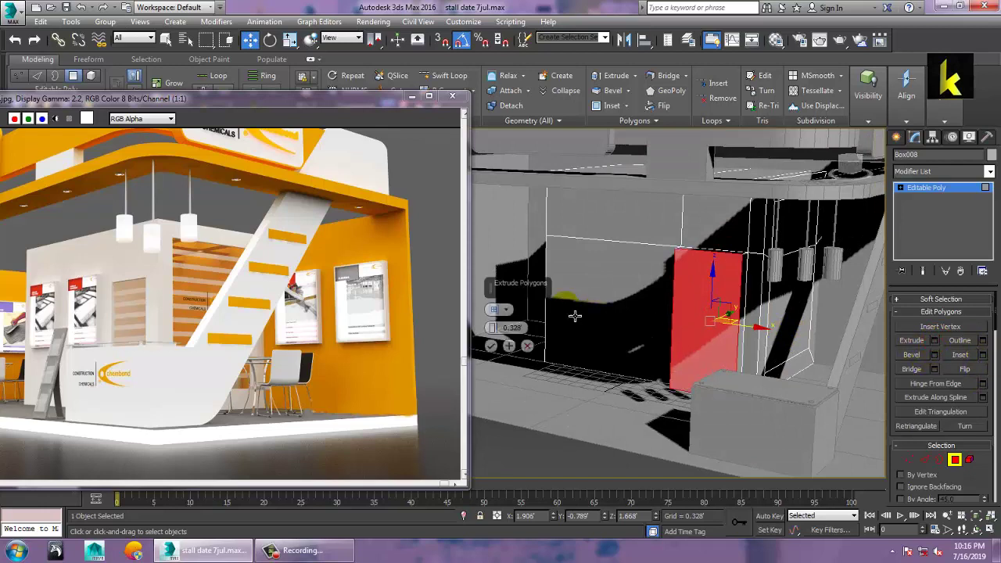
pyautogui.moveTo(495, 329); pyautogui.dragTo(527, 405)
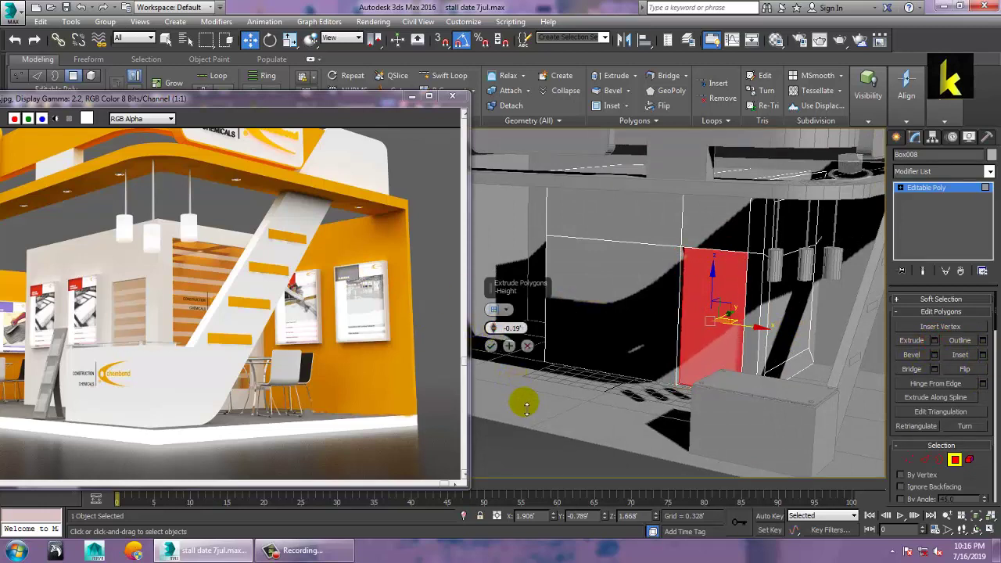
pyautogui.click(490, 345)
# Step: Draw a thin poster panel about 1.5' by 0.9' on the room's front wall using an AutoGrid box
pyautogui.keyDown('alt'); pyautogui.moveTo(690, 309); pyautogui.dragTo(773, 309, button='middle'); pyautogui.keyUp('alt')
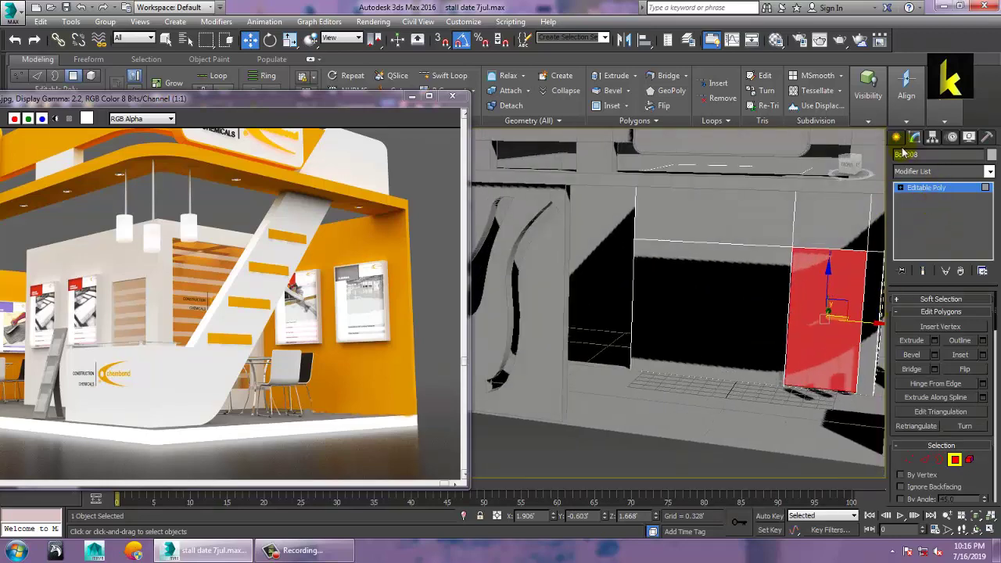
pyautogui.click(897, 137)
pyautogui.click(921, 216)
pyautogui.keyDown('alt'); pyautogui.moveTo(632, 326); pyautogui.dragTo(664, 264, button='middle'); pyautogui.keyUp('alt')
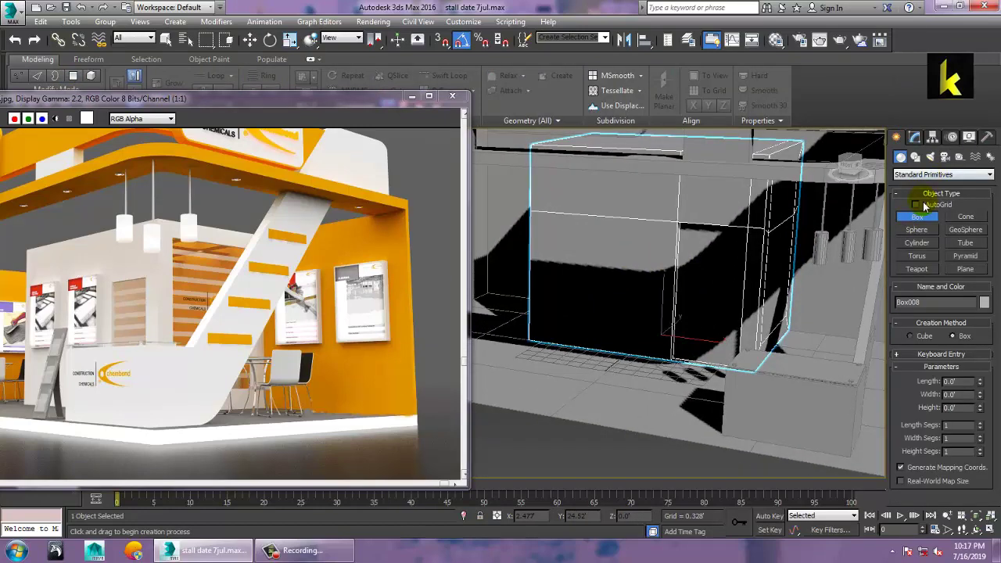
pyautogui.click(627, 244)
pyautogui.moveTo(643, 253); pyautogui.dragTo(672, 302)
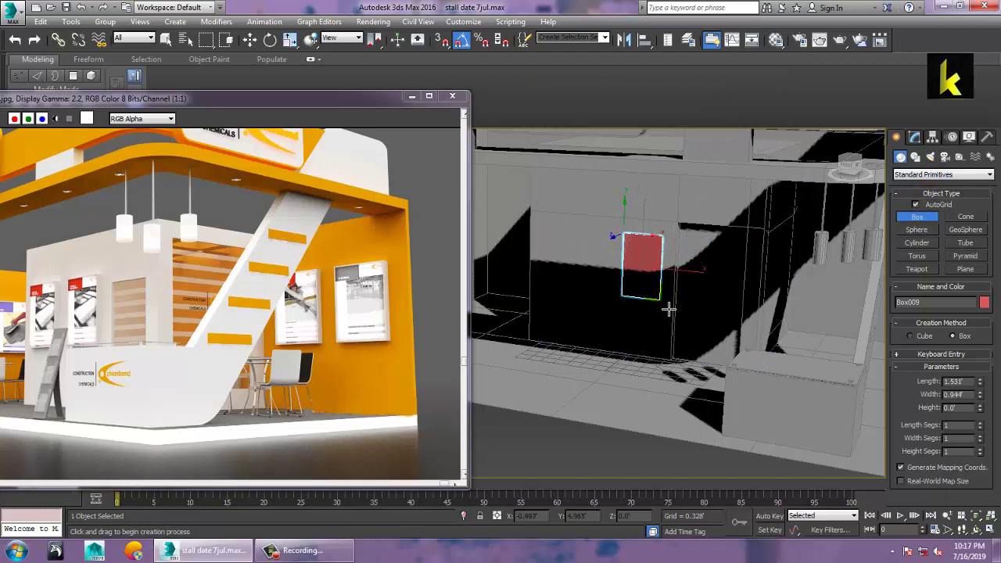
pyautogui.click(662, 302)
# Step: Frame the poster panel and nudge it slightly along Y against the room's front wall
pyautogui.press('w')
pyautogui.hotkey('alt', 'w')
pyautogui.press('z')
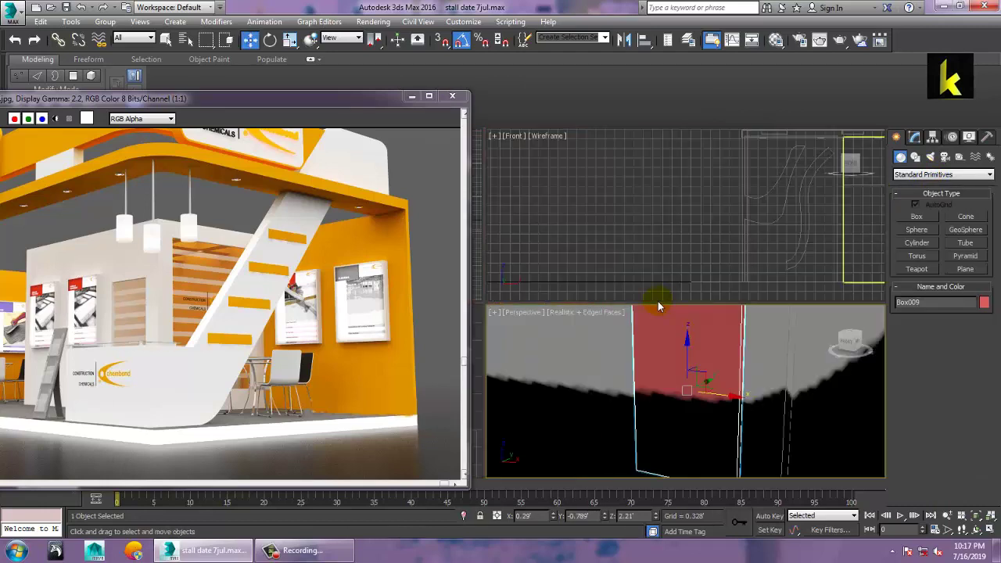
pyautogui.keyDown('alt'); pyautogui.moveTo(662, 306); pyautogui.dragTo(662, 333, button='middle'); pyautogui.keyUp('alt')
pyautogui.hotkey('alt', 'w')
pyautogui.keyDown('alt'); pyautogui.moveTo(604, 308); pyautogui.dragTo(645, 304, button='middle'); pyautogui.keyUp('alt')
pyautogui.moveTo(645, 305)
pyautogui.mouseDown(button='middle')
pyautogui.moveTo(671, 304)
pyautogui.moveTo(633, 307)
pyautogui.mouseUp(button='middle')
pyautogui.scroll(-5, 670, 304)
pyautogui.moveTo(642, 300); pyautogui.dragTo(646, 298)
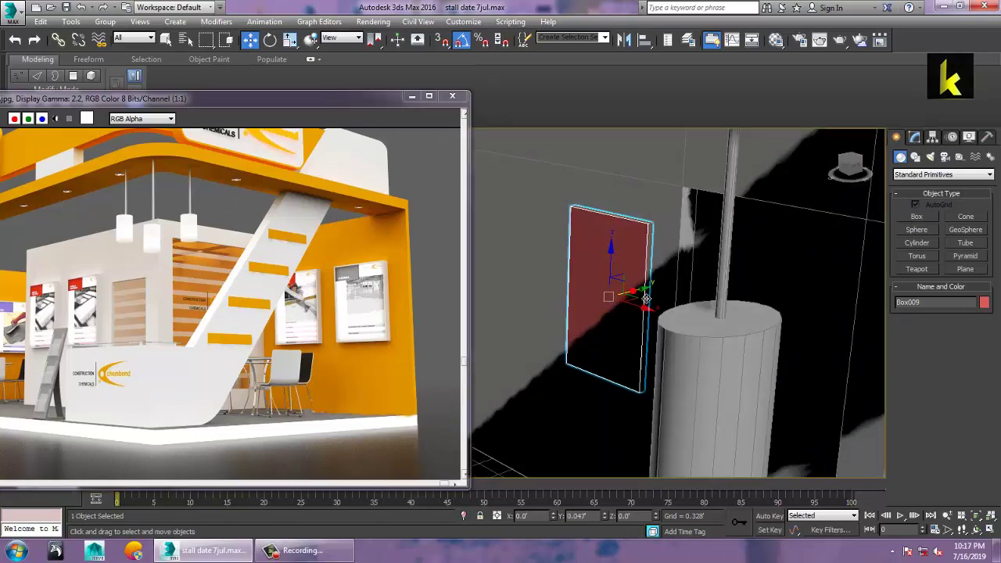
# Step: Copy the poster panel about 2' along X to make a second one on the same wall
pyautogui.keyDown('alt'); pyautogui.moveTo(646, 299); pyautogui.dragTo(692, 307, button='middle'); pyautogui.keyUp('alt')
pyautogui.moveTo(692, 307); pyautogui.dragTo(585, 305)
pyautogui.click(501, 328)
# Step: Copy the second poster panel about 4' along X towards the stall's side wall
pyautogui.scroll(-5, 551, 348)
pyautogui.moveTo(554, 348); pyautogui.dragTo(728, 360, button='middle')
pyautogui.moveTo(155, 95)
pyautogui.mouseDown()
pyautogui.moveTo(314, 98)
pyautogui.moveTo(314, 82)
pyautogui.mouseUp()
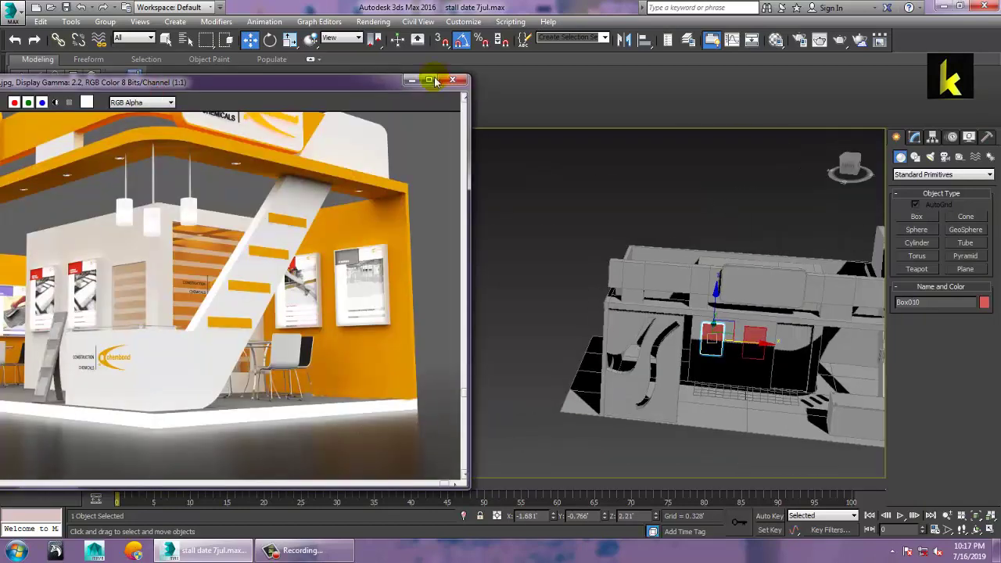
pyautogui.moveTo(187, 81); pyautogui.dragTo(252, 85)
pyautogui.keyDown('alt'); pyautogui.moveTo(795, 296); pyautogui.dragTo(741, 307, button='middle'); pyautogui.keyUp('alt')
pyautogui.moveTo(741, 308); pyautogui.dragTo(704, 357, button='middle')
pyautogui.scroll(4, 706, 299)
pyautogui.keyDown('shift'); pyautogui.moveTo(727, 337); pyautogui.dragTo(618, 297); pyautogui.keyUp('shift')
pyautogui.press('Return')
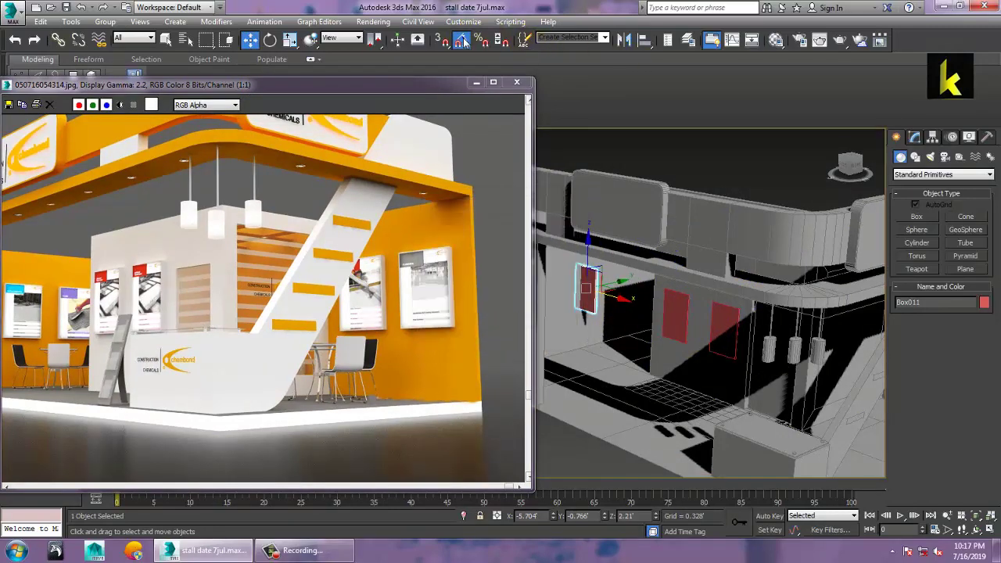
# Step: Check the angle snap settings and rotate the new poster copy 90° about the vertical axis
pyautogui.rightClick(461, 39)
pyautogui.click(585, 193)
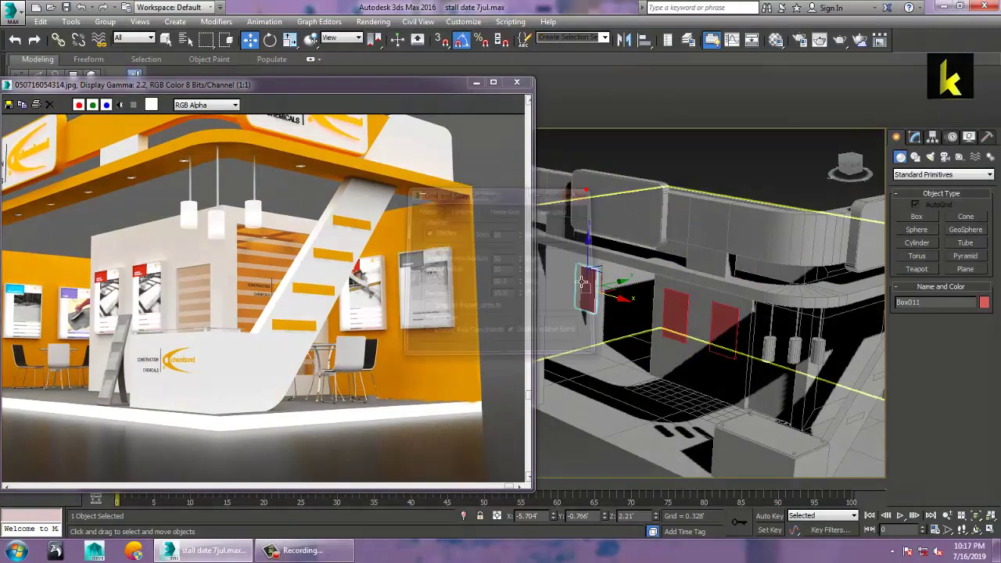
pyautogui.press('e')
pyautogui.moveTo(596, 313); pyautogui.dragTo(595, 274)
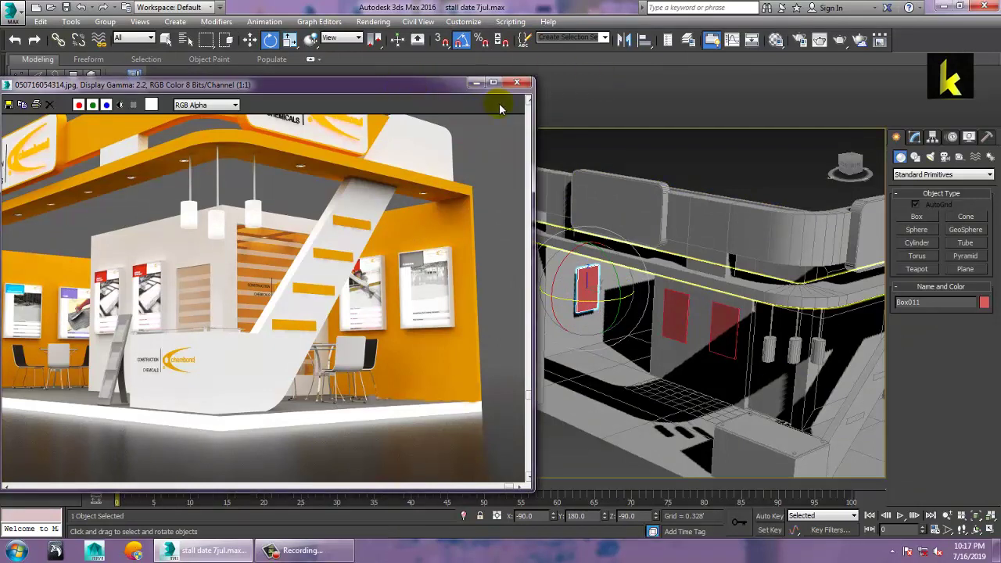
# Step: Move the rotated poster panel about 2.7' along Y towards the stall's front and set it against the side wall along X
pyautogui.click(420, 116)
pyautogui.moveTo(407, 82); pyautogui.dragTo(236, 225)
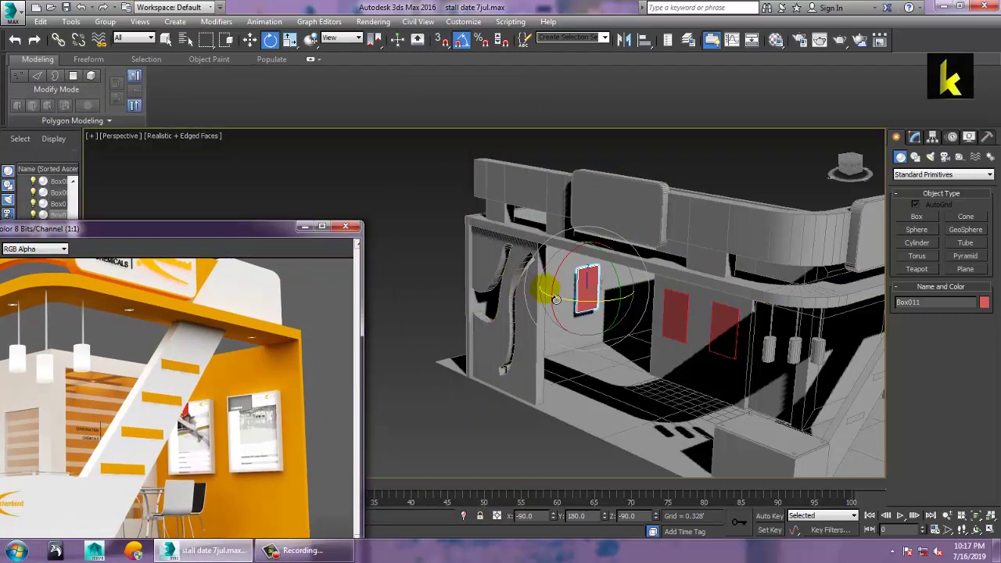
pyautogui.click(546, 288)
pyautogui.click(588, 292)
pyautogui.press('w')
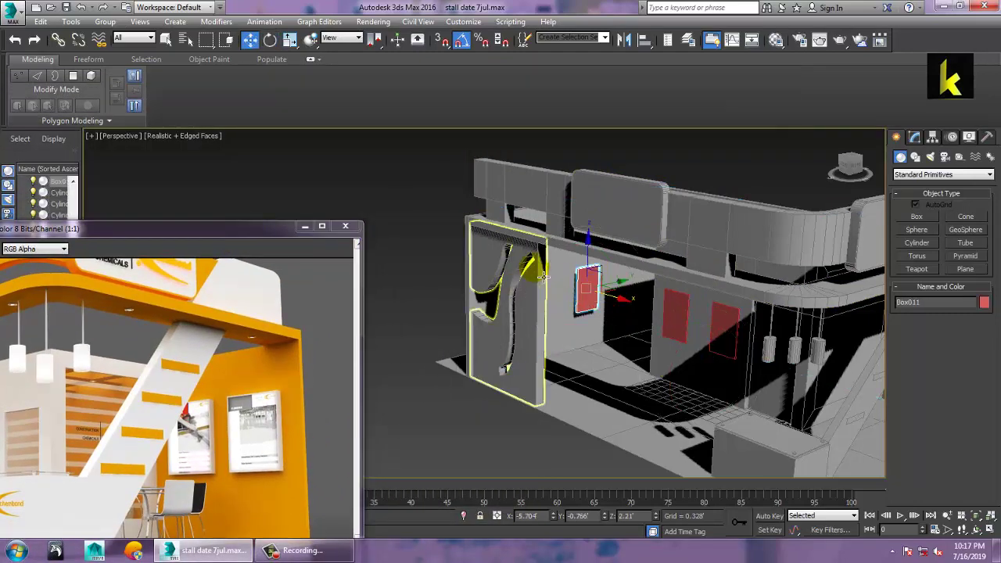
pyautogui.hotkey('alt', 'w')
pyautogui.rightClick(434, 234)
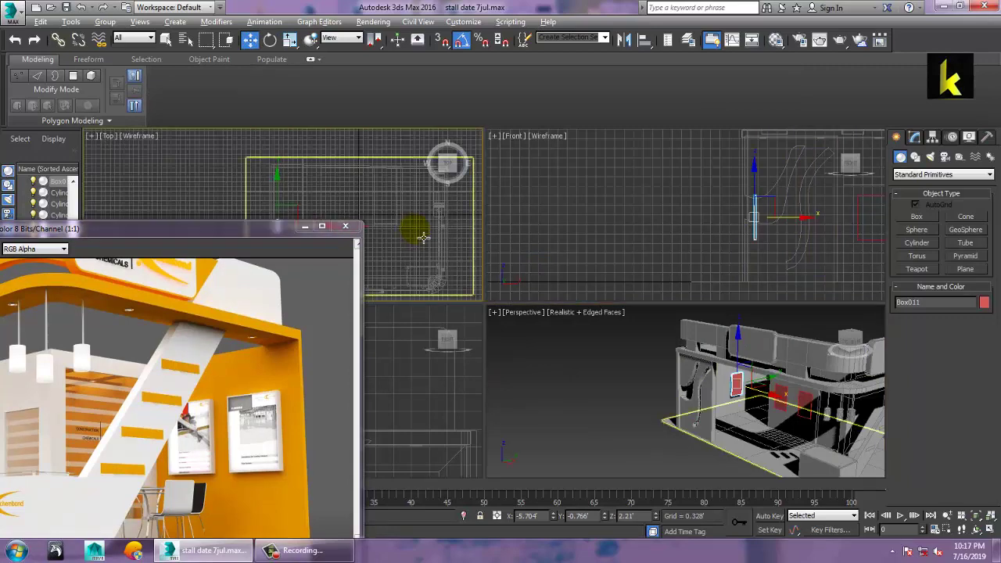
pyautogui.hotkey('alt', 'w')
pyautogui.moveTo(538, 248); pyautogui.dragTo(528, 182, button='middle')
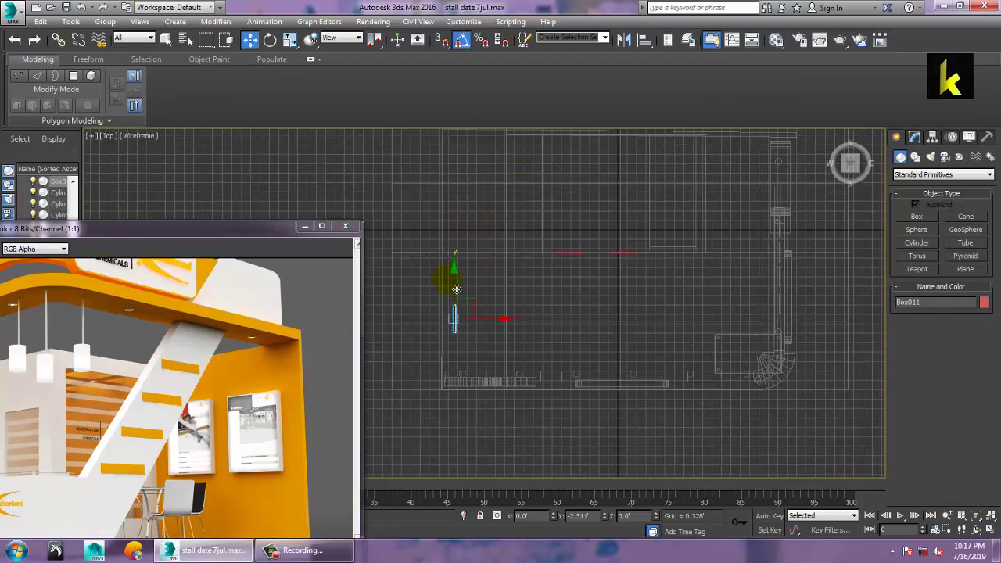
pyautogui.scroll(2, 476, 334)
pyautogui.moveTo(477, 334); pyautogui.dragTo(466, 332)
pyautogui.hotkey('alt', 'w')
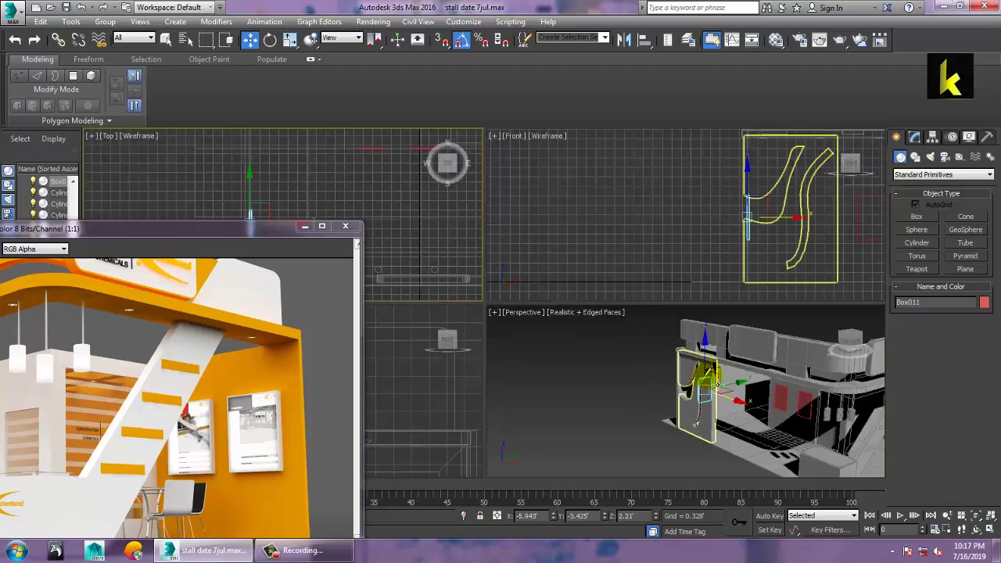
# Step: Compare the side-wall poster panel with the reference render and raise it slightly along Z
pyautogui.rightClick(681, 364)
pyautogui.hotkey('alt', 'w')
pyautogui.keyDown('alt'); pyautogui.moveTo(682, 370); pyautogui.dragTo(657, 367, button='middle'); pyautogui.keyUp('alt')
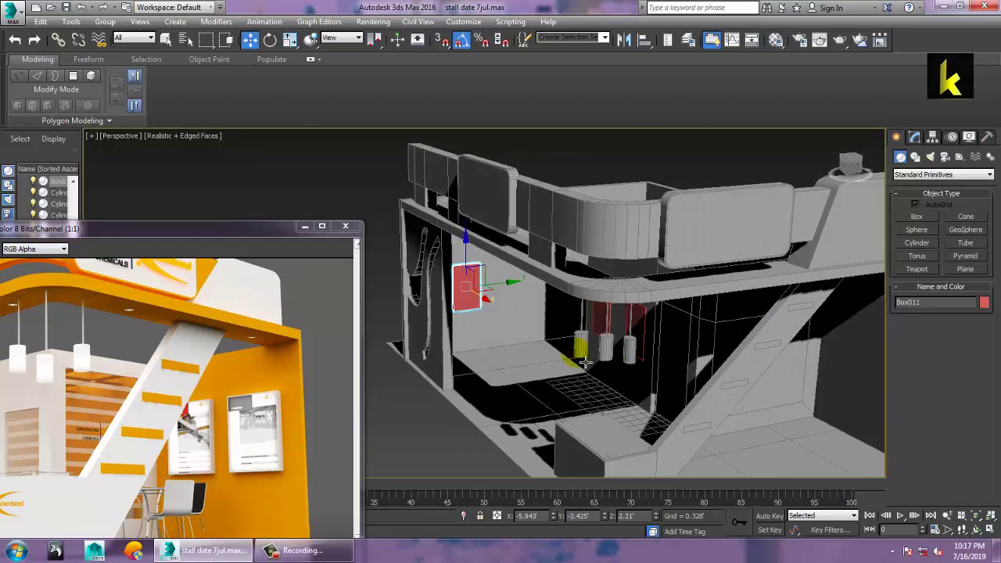
pyautogui.moveTo(154, 232); pyautogui.dragTo(235, 108)
pyautogui.keyDown('alt'); pyautogui.moveTo(599, 313); pyautogui.dragTo(548, 323, button='middle'); pyautogui.keyUp('alt')
pyautogui.moveTo(561, 301); pyautogui.dragTo(599, 309)
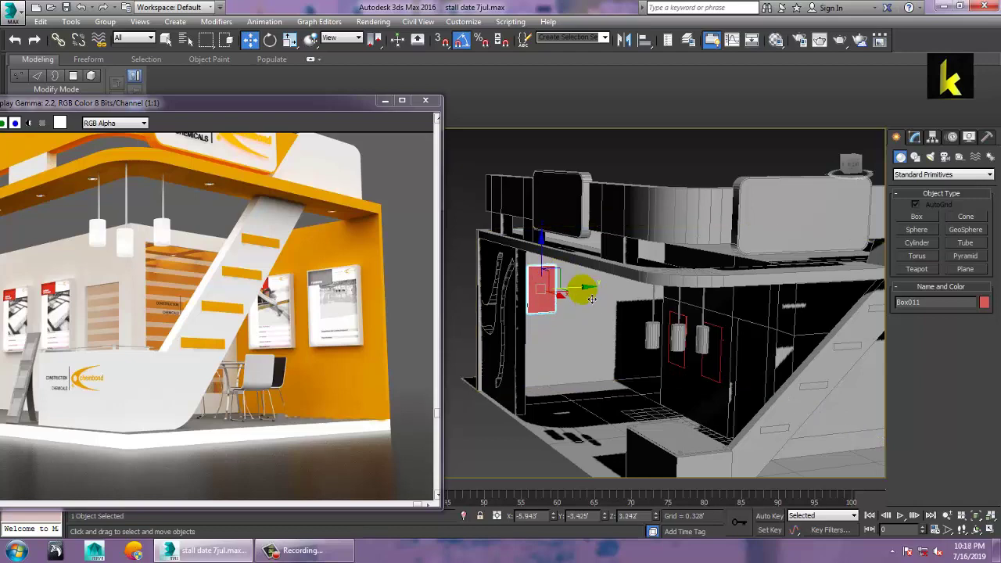
pyautogui.moveTo(179, 102); pyautogui.dragTo(270, 109)
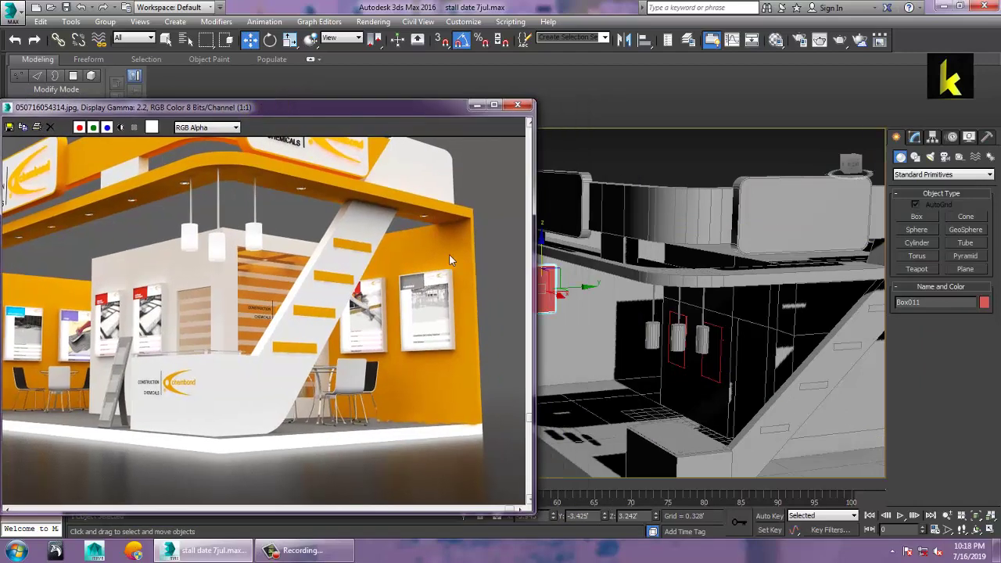
# Step: Make 3 copies of the side-wall poster panel along Y, spaced about 2' apart
pyautogui.moveTo(583, 291); pyautogui.dragTo(636, 317, button='middle')
pyautogui.press('r')
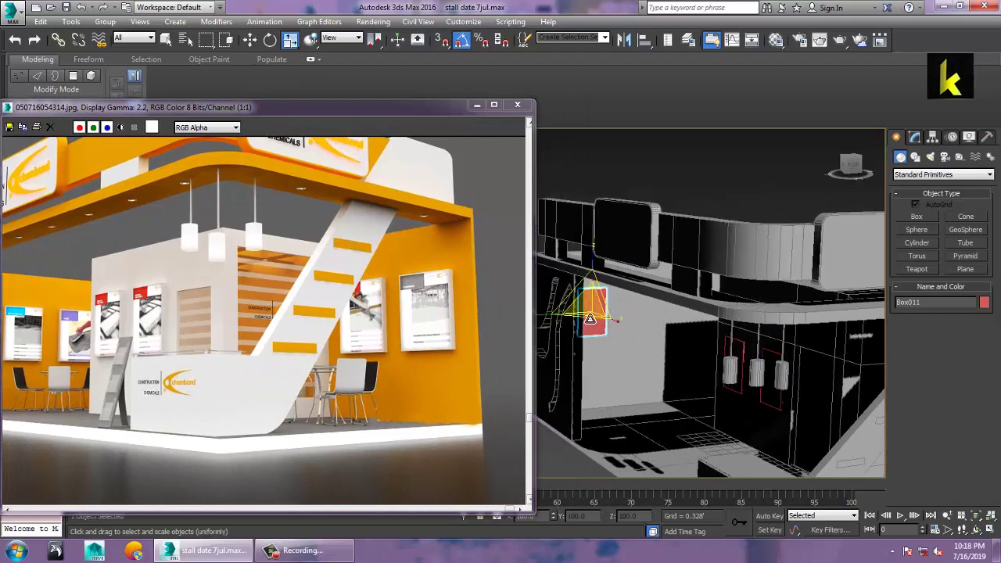
pyautogui.press('w')
pyautogui.moveTo(622, 317); pyautogui.dragTo(690, 338)
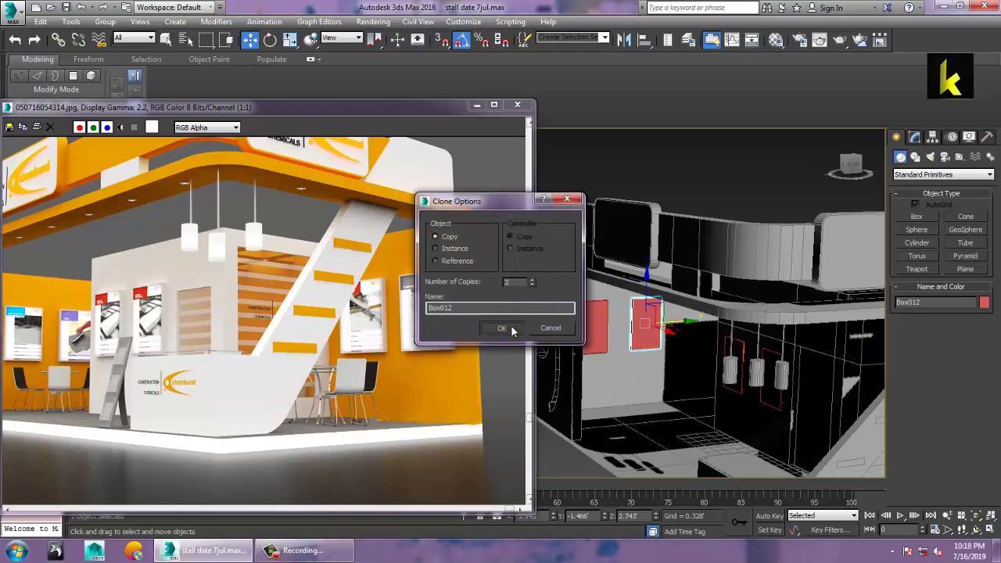
pyautogui.click(505, 328)
pyautogui.moveTo(547, 328)
pyautogui.keyDown('alt'); pyautogui.mouseDown(button='middle')
pyautogui.moveTo(720, 328)
pyautogui.moveTo(762, 340)
pyautogui.moveTo(742, 345)
pyautogui.mouseUp(button='middle'); pyautogui.keyUp('alt')
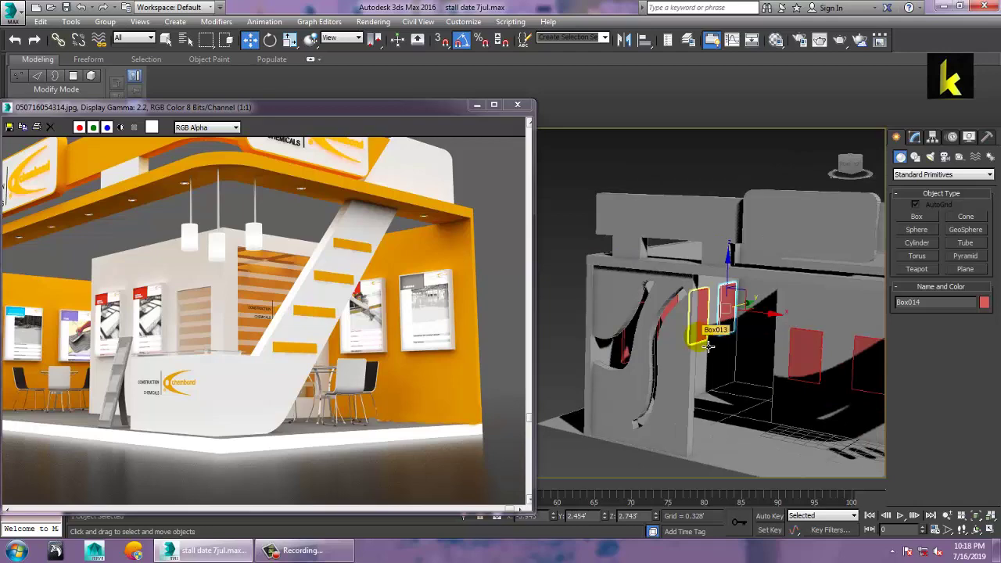
pyautogui.keyDown('alt'); pyautogui.moveTo(756, 396); pyautogui.dragTo(820, 376, button='middle'); pyautogui.keyUp('alt')
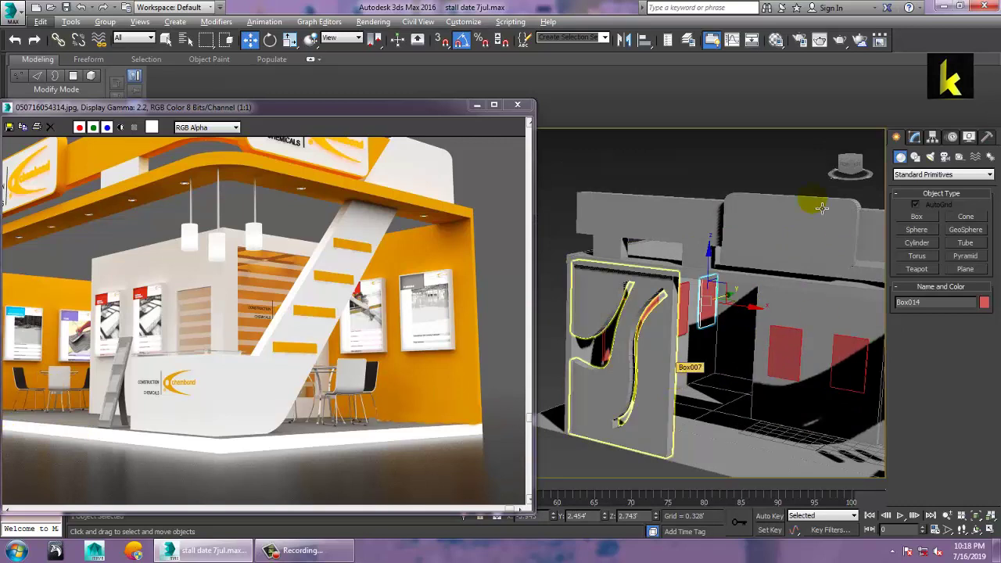
# Step: Draw a chair side-profile line in the front view, with a slanted back about 0.75' long and a horizontal seat about 0.6' long
pyautogui.click(916, 158)
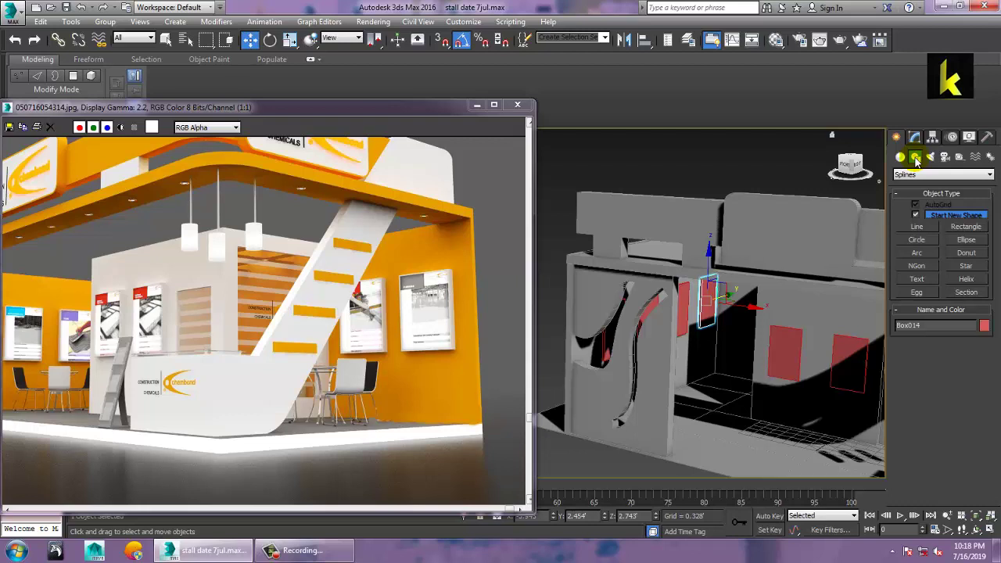
pyautogui.click(918, 226)
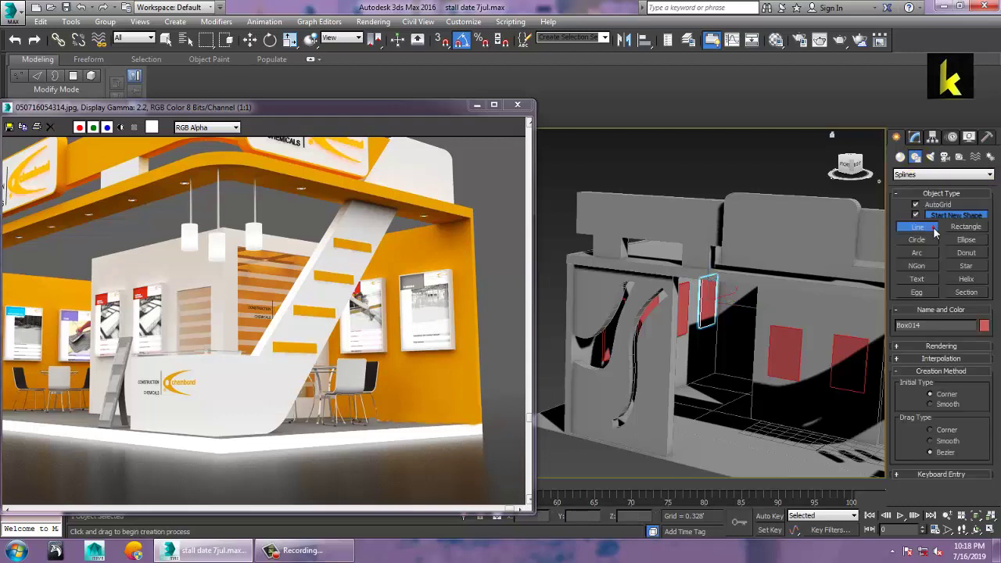
pyautogui.hotkey('alt', 'w')
pyautogui.hotkey('alt', 'w')
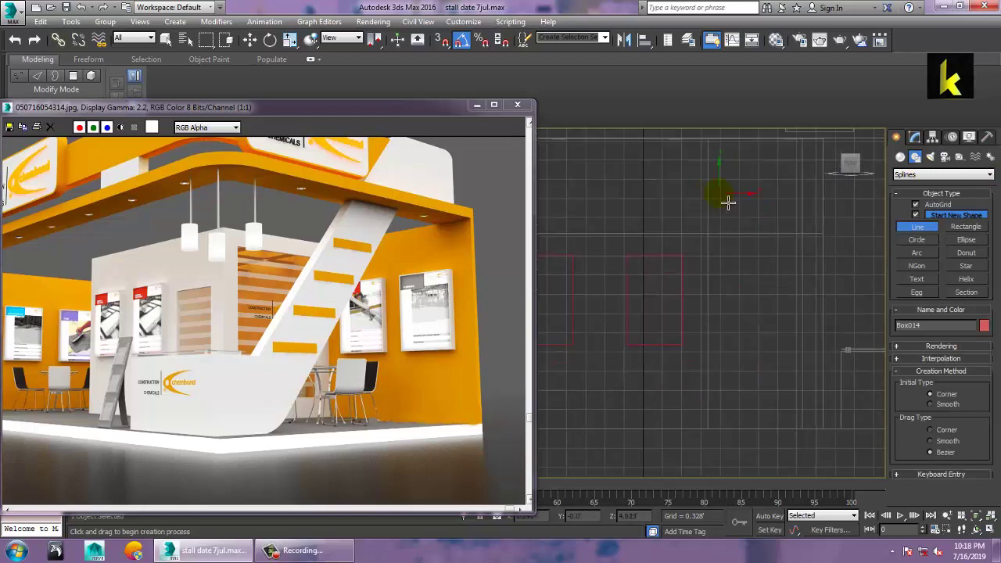
pyautogui.scroll(-4, 728, 202)
pyautogui.moveTo(731, 300); pyautogui.dragTo(688, 284, button='middle')
pyautogui.scroll(2, 673, 255)
pyautogui.scroll(2, 681, 279)
pyautogui.click(718, 267)
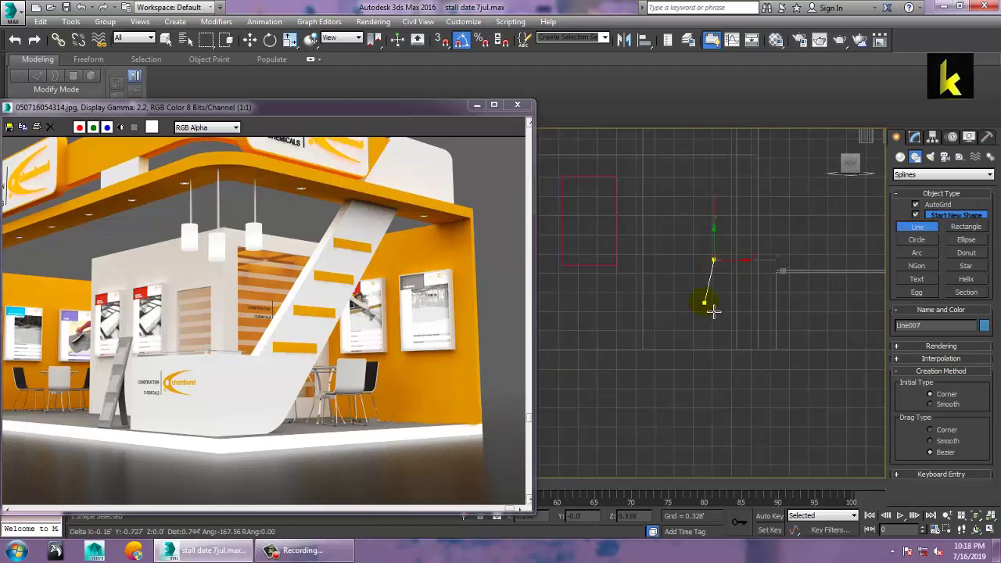
pyautogui.click(713, 312)
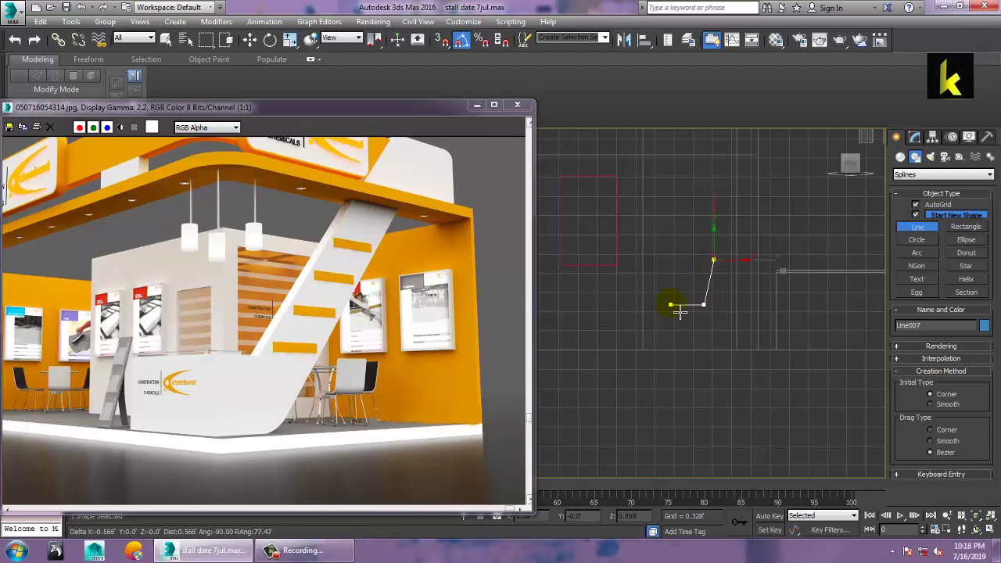
pyautogui.rightClick(668, 291)
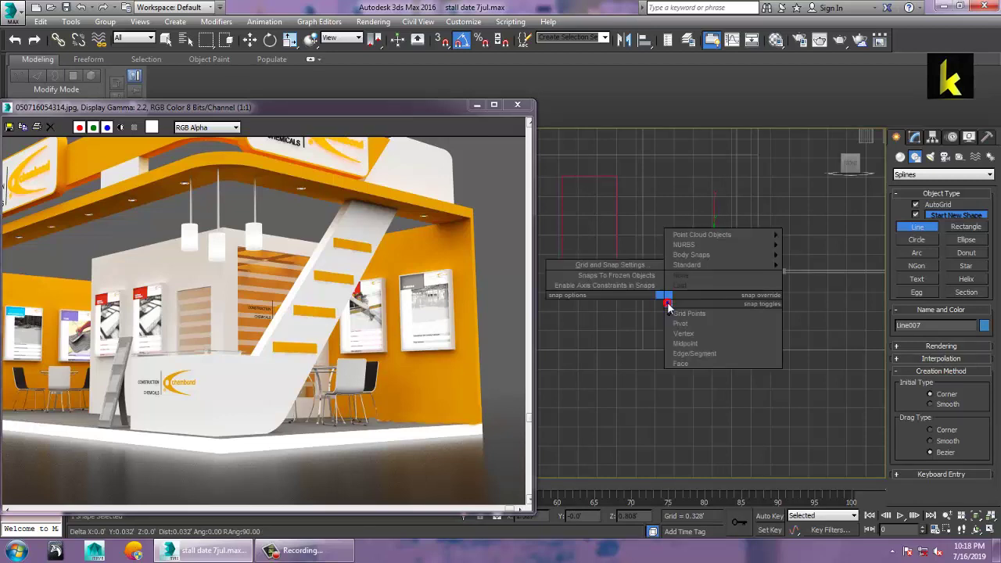
pyautogui.click(667, 301)
pyautogui.moveTo(717, 324)
pyautogui.mouseDown(button='middle')
pyautogui.moveTo(692, 334)
pyautogui.moveTo(703, 325)
pyautogui.mouseUp(button='middle')
pyautogui.scroll(2, 692, 333)
# Step: Fillet the corner vertex between the chair line's seat and back with a small radius
pyautogui.press('1')
pyautogui.moveTo(637, 302); pyautogui.dragTo(676, 334)
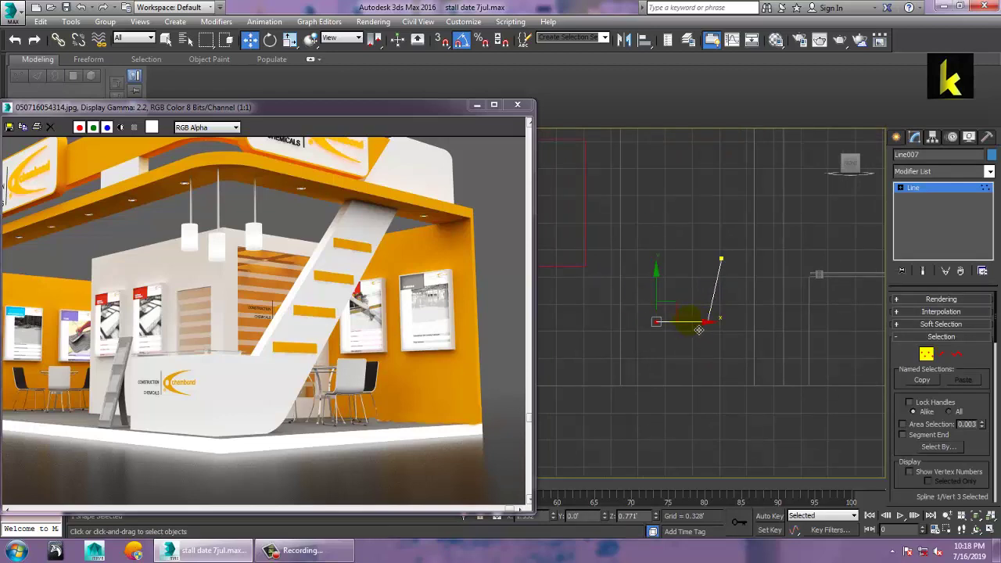
pyautogui.scroll(3, 695, 326)
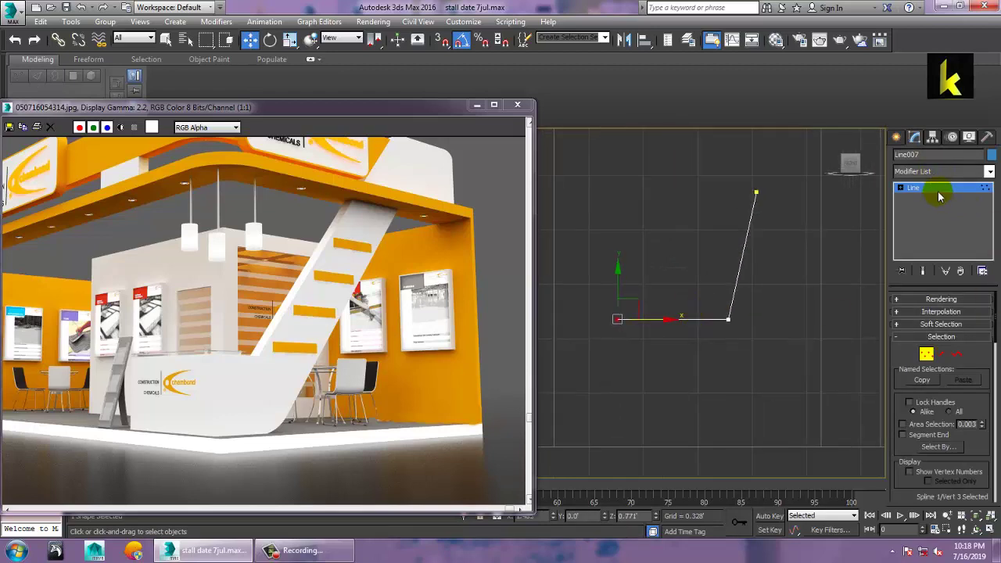
pyautogui.click(905, 298)
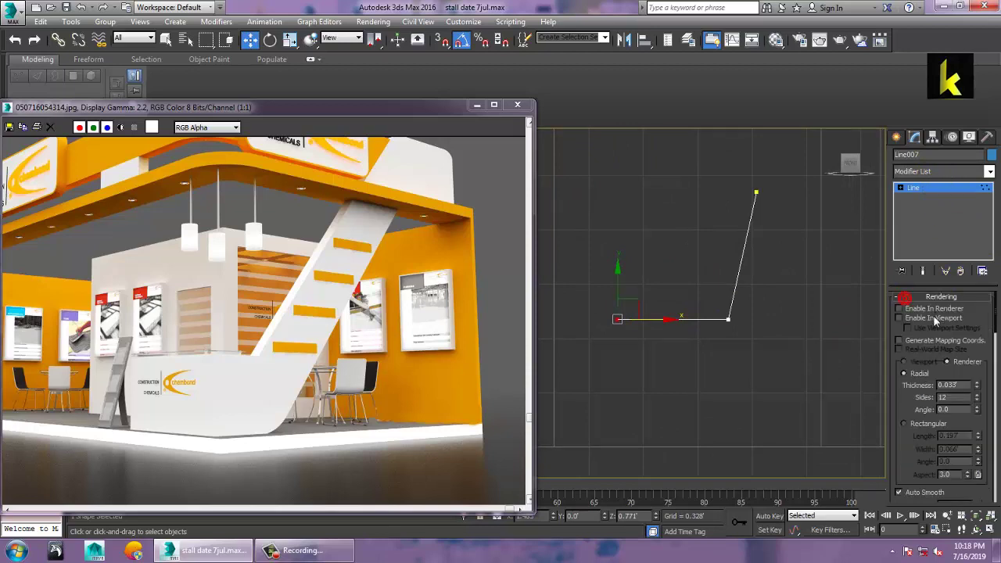
pyautogui.click(902, 187)
pyautogui.moveTo(705, 285); pyautogui.dragTo(766, 361)
pyautogui.scroll(-5, 908, 439)
pyautogui.scroll(-5, 910, 402)
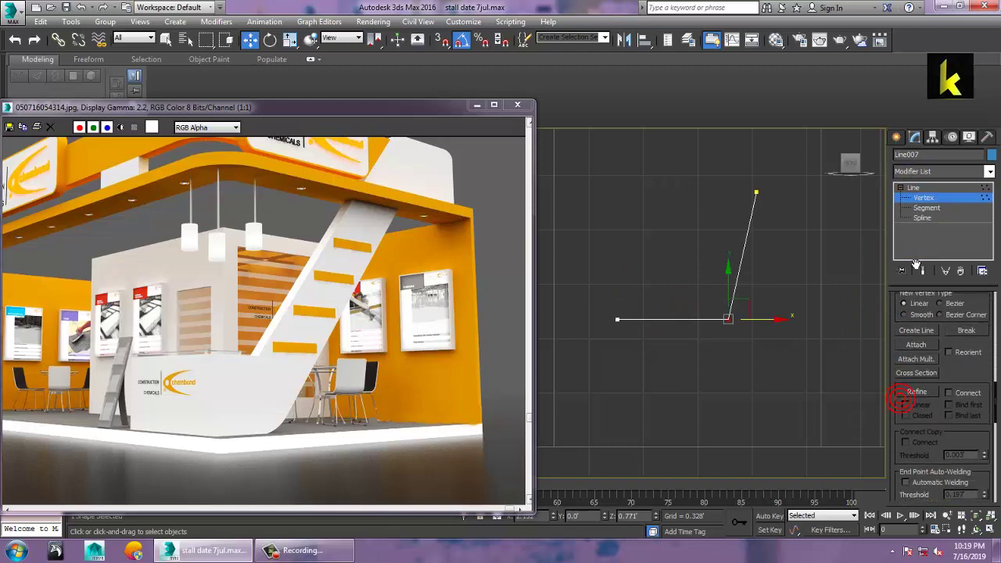
pyautogui.moveTo(949, 477); pyautogui.dragTo(952, 391)
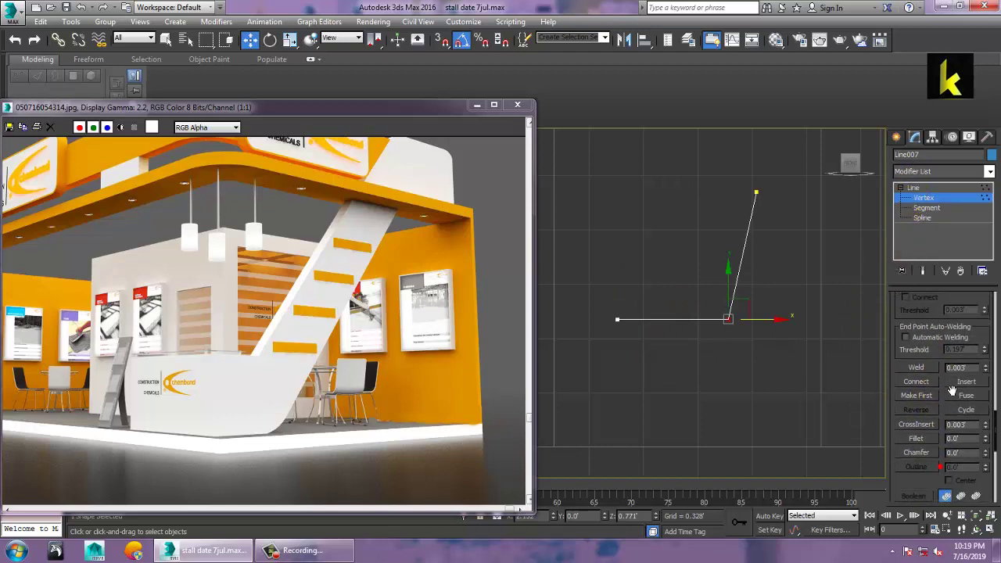
pyautogui.click(924, 440)
pyautogui.moveTo(732, 330); pyautogui.dragTo(730, 324)
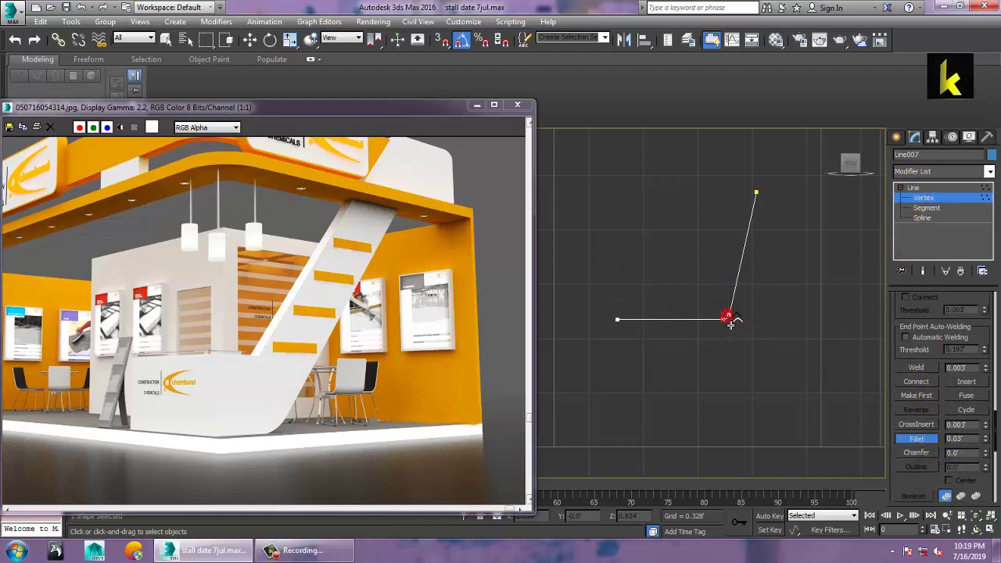
pyautogui.click(941, 196)
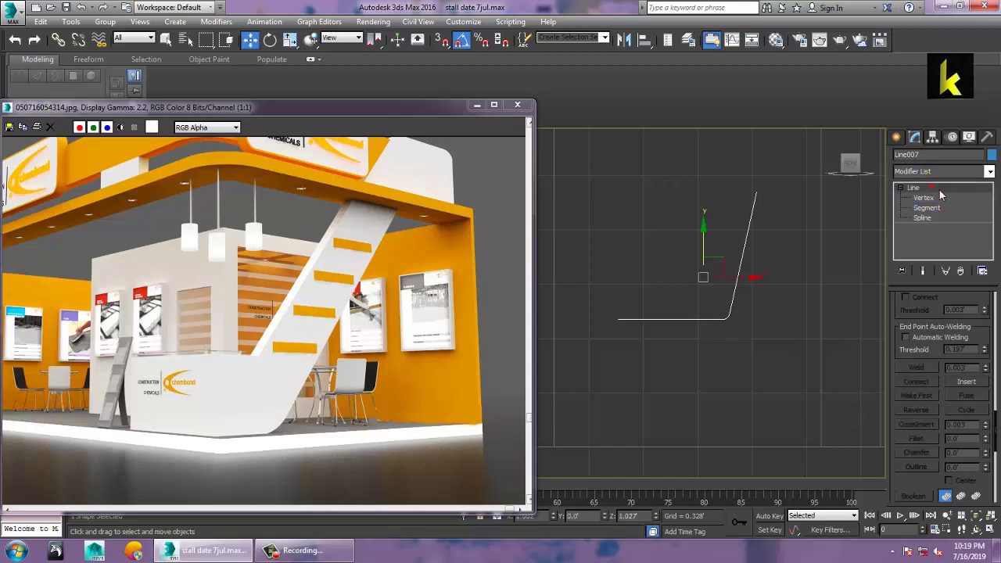
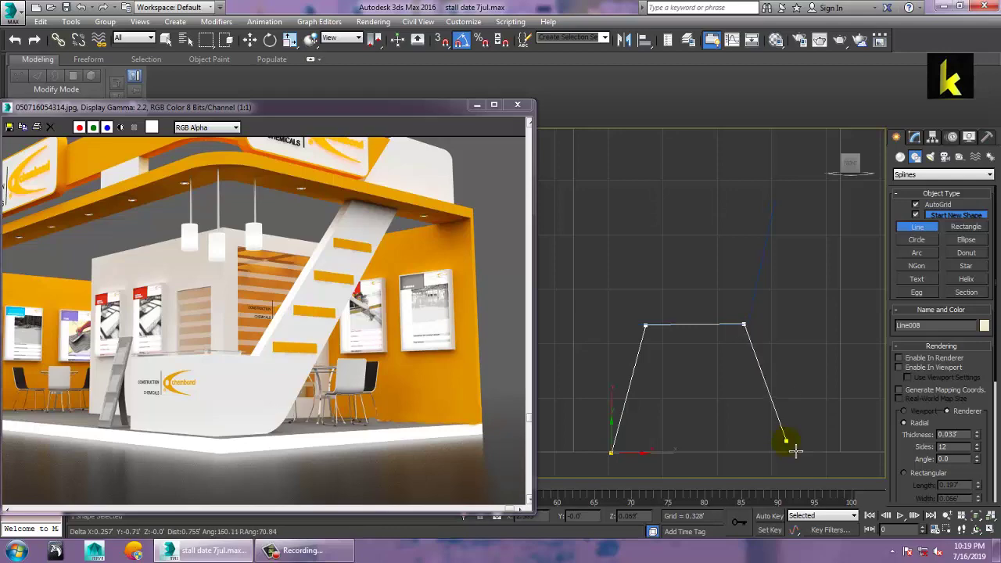
# Step: Finish the chair's leg-frame line with the second splayed leg, about 0.8' long, below the seat
pyautogui.click(784, 453)
pyautogui.rightClick(785, 453)
pyautogui.press('z')
# Step: Select both chair lines and move them together about 5.9' along Y to the open floor beside the front counter
pyautogui.hotkey('alt', 'w')
pyautogui.rightClick(776, 409)
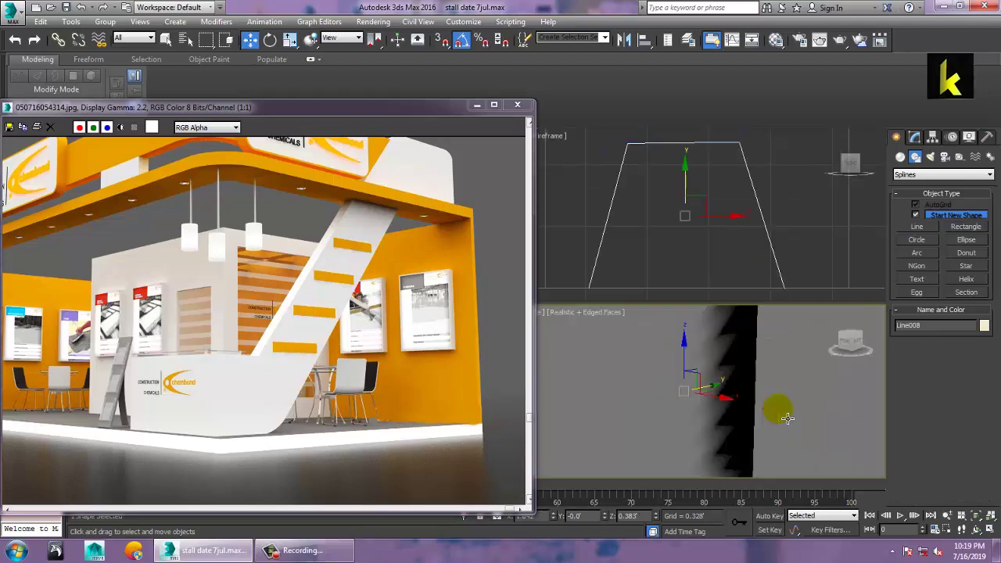
pyautogui.hotkey('alt', 'w')
pyautogui.scroll(-10, 747, 404)
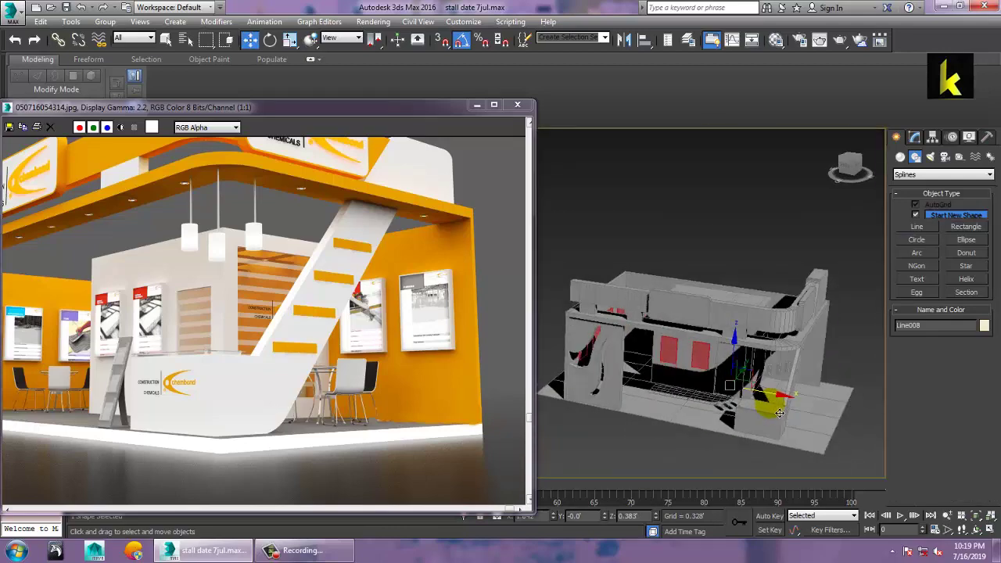
pyautogui.keyDown('alt'); pyautogui.moveTo(773, 409); pyautogui.dragTo(739, 396, button='middle'); pyautogui.keyUp('alt')
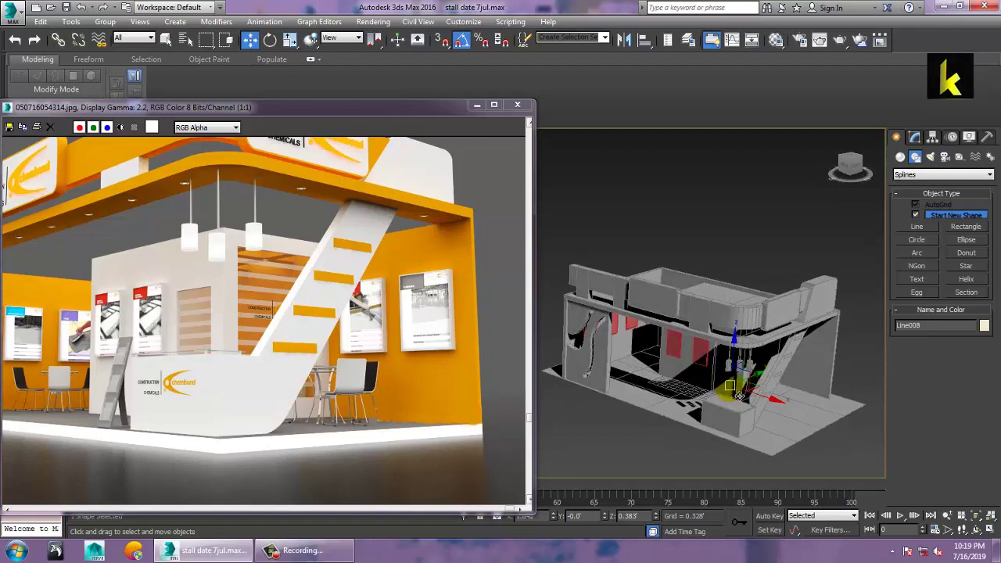
pyautogui.scroll(8, 739, 396)
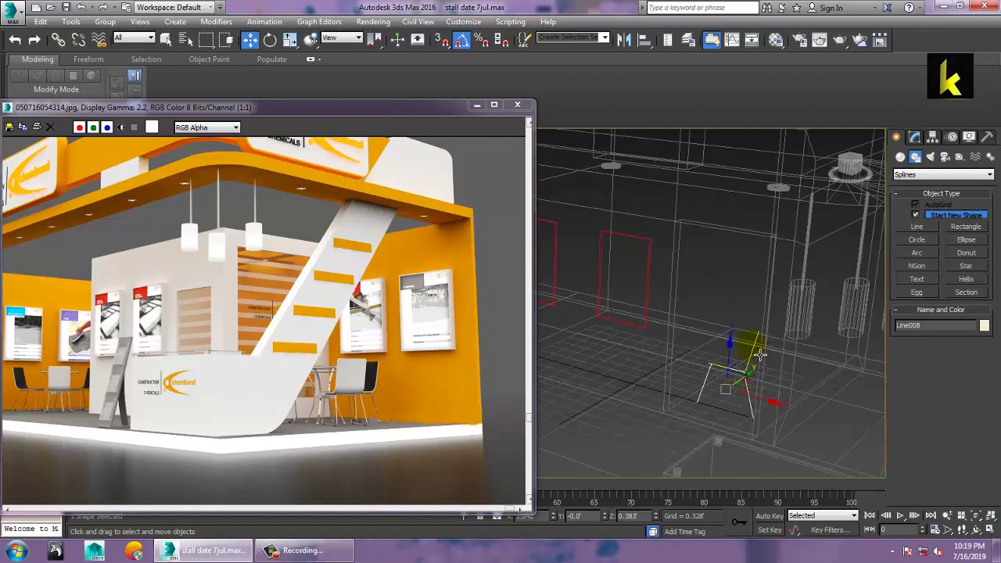
pyautogui.keyDown('ctrl'); pyautogui.click(761, 355); pyautogui.keyUp('ctrl')
pyautogui.scroll(-3, 759, 354)
pyautogui.keyDown('alt'); pyautogui.moveTo(768, 359); pyautogui.dragTo(772, 363, button='middle'); pyautogui.keyUp('alt')
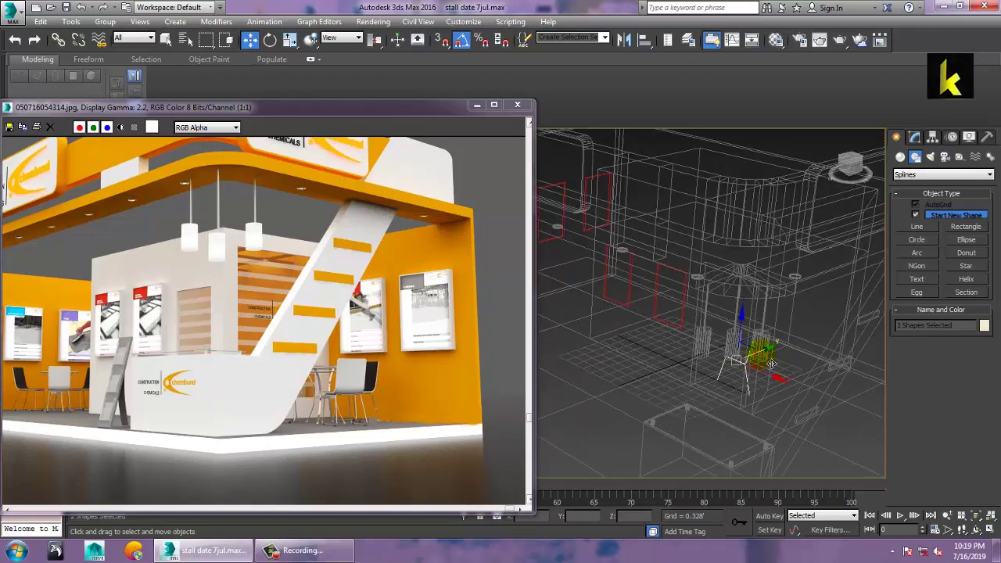
pyautogui.moveTo(775, 362); pyautogui.dragTo(596, 421)
pyautogui.moveTo(597, 413)
pyautogui.keyDown('alt'); pyautogui.mouseDown(button='middle')
pyautogui.moveTo(648, 402)
pyautogui.moveTo(711, 361)
pyautogui.moveTo(695, 383)
pyautogui.moveTo(715, 436)
pyautogui.mouseUp(button='middle'); pyautogui.keyUp('alt')
pyautogui.press('F3')
pyautogui.scroll(4, 678, 388)
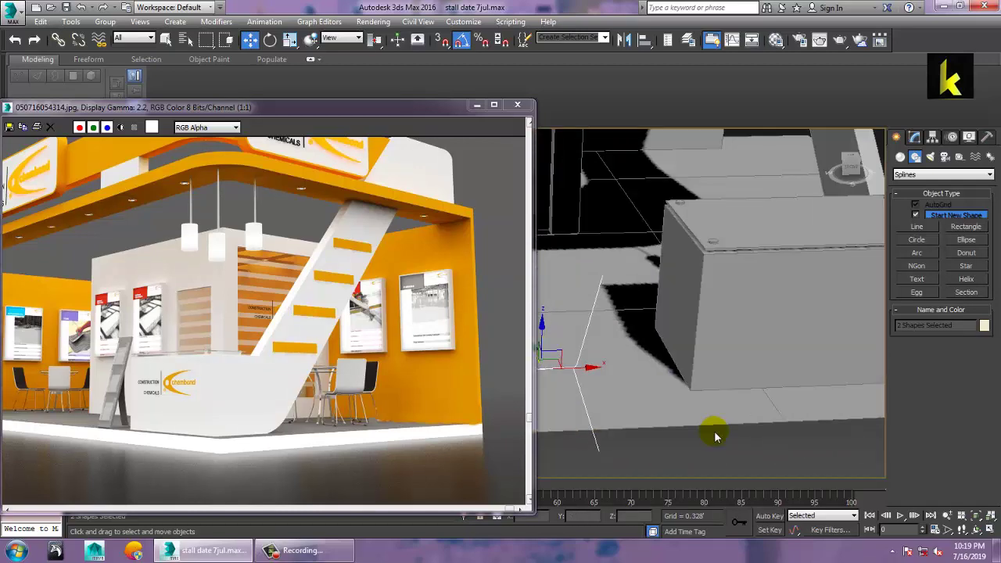
# Step: Make the chair's seat-and-back line show as solid geometry in the viewport
pyautogui.click(715, 436)
pyautogui.moveTo(595, 380); pyautogui.dragTo(676, 376, button='middle')
pyautogui.rightClick(676, 375)
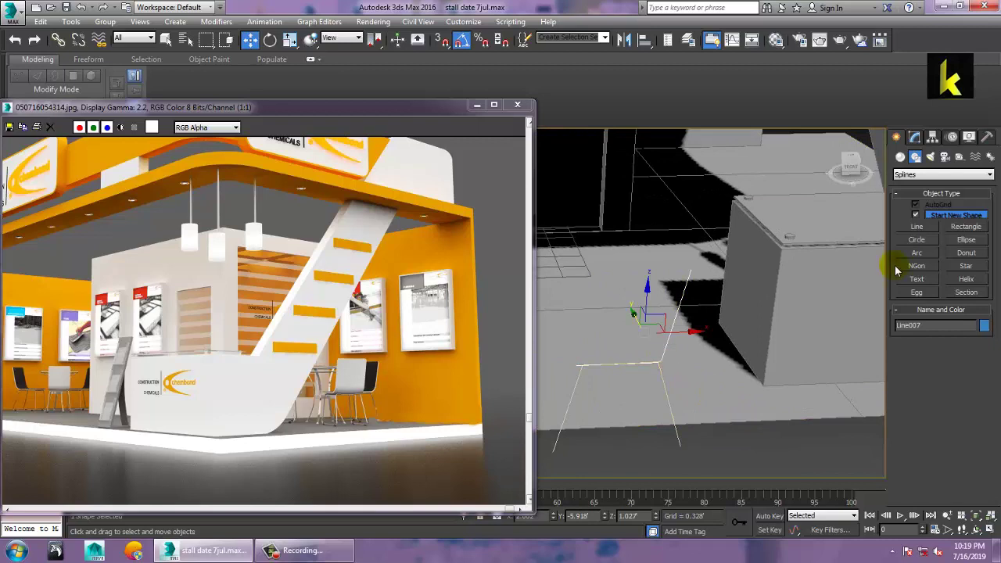
pyautogui.click(914, 137)
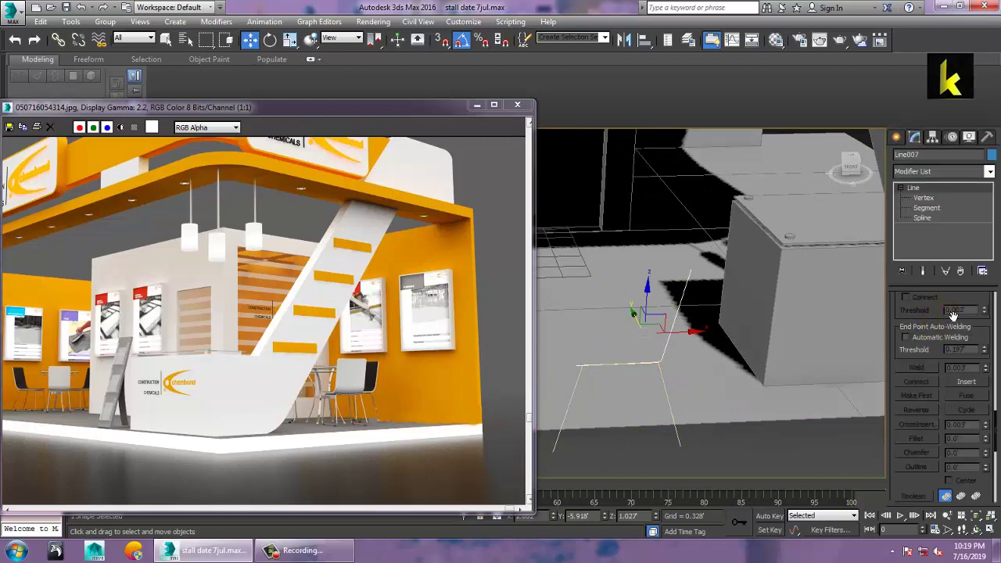
pyautogui.scroll(8, 953, 313)
pyautogui.scroll(5, 915, 356)
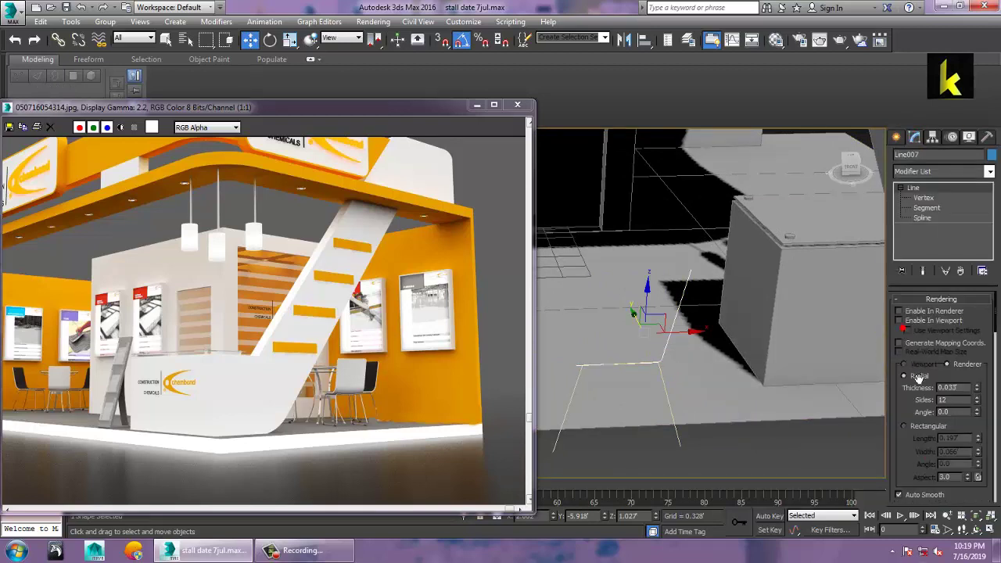
pyautogui.click(915, 321)
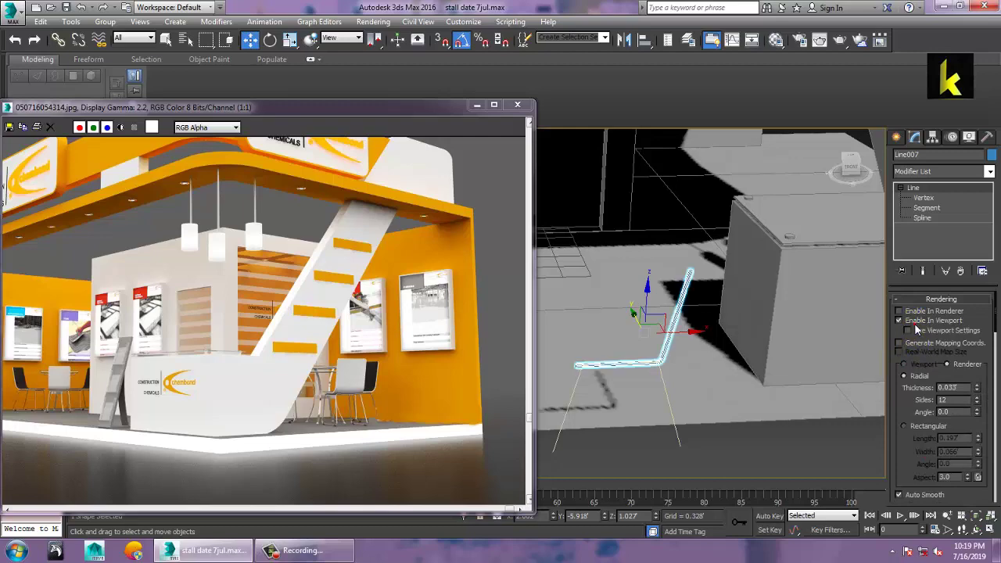
# Step: Give the seat-and-back line a rectangular section 0.774' long and 0.036' wide, and shift it about 0.38' along Y over the leg frame
pyautogui.click(926, 427)
pyautogui.moveTo(980, 444); pyautogui.dragTo(980, 411)
pyautogui.keyDown('alt'); pyautogui.moveTo(665, 345); pyautogui.dragTo(700, 344, button='middle'); pyautogui.keyUp('alt')
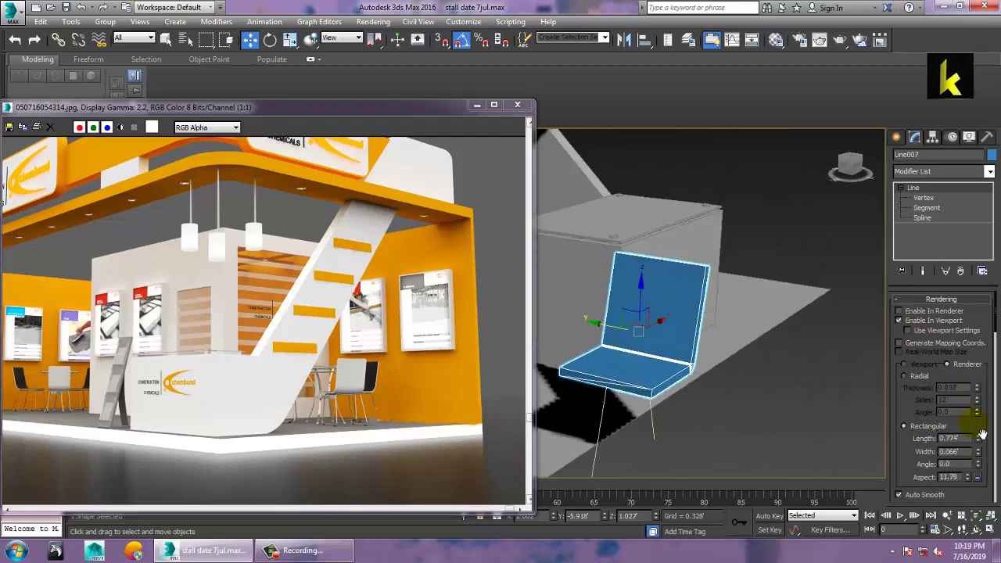
pyautogui.moveTo(980, 453); pyautogui.dragTo(991, 492)
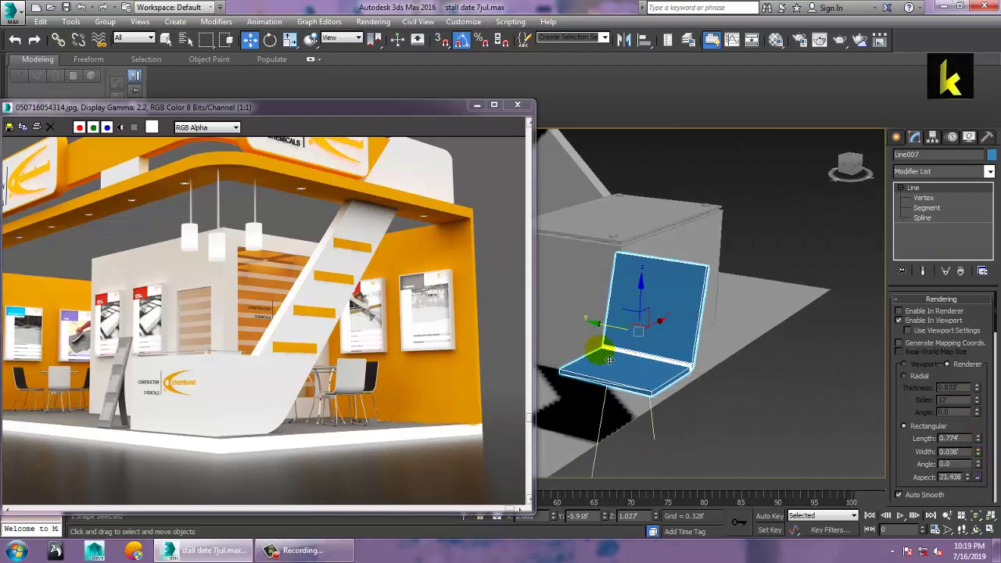
pyautogui.moveTo(610, 359); pyautogui.dragTo(571, 317)
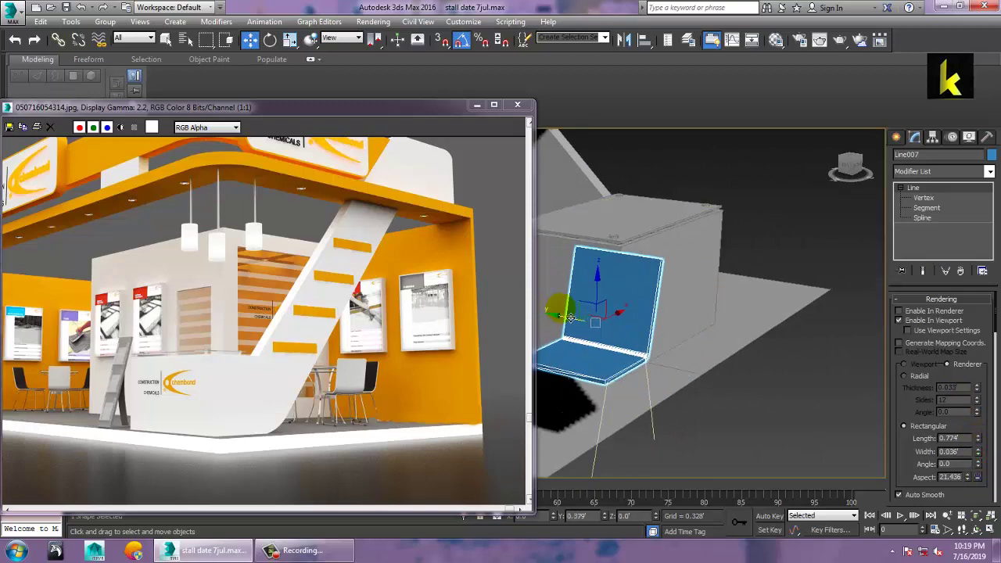
# Step: Show the leg-frame line in the viewport with a radial thickness of 0.023', and nudge it into place under the seat
pyautogui.click(657, 428)
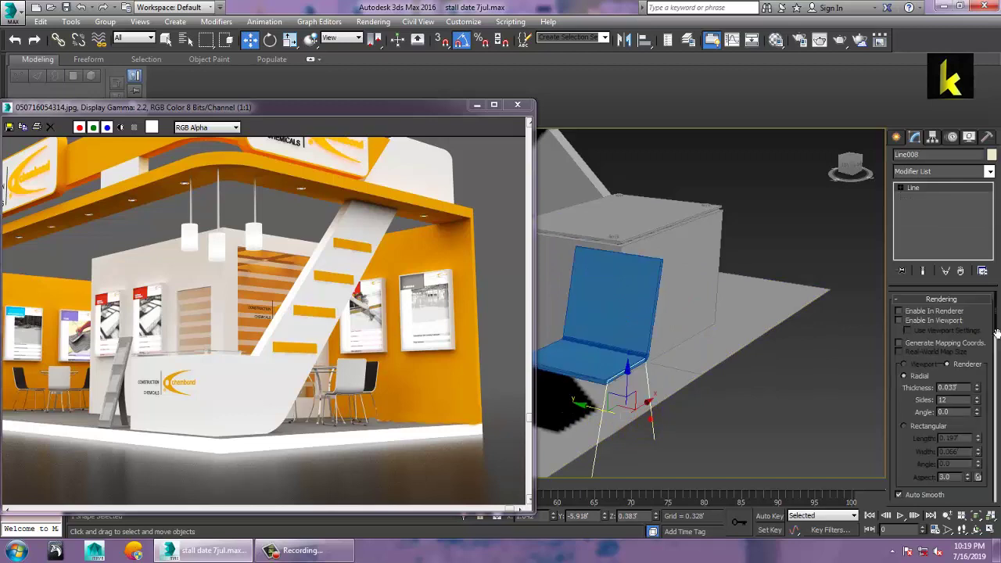
pyautogui.click(900, 320)
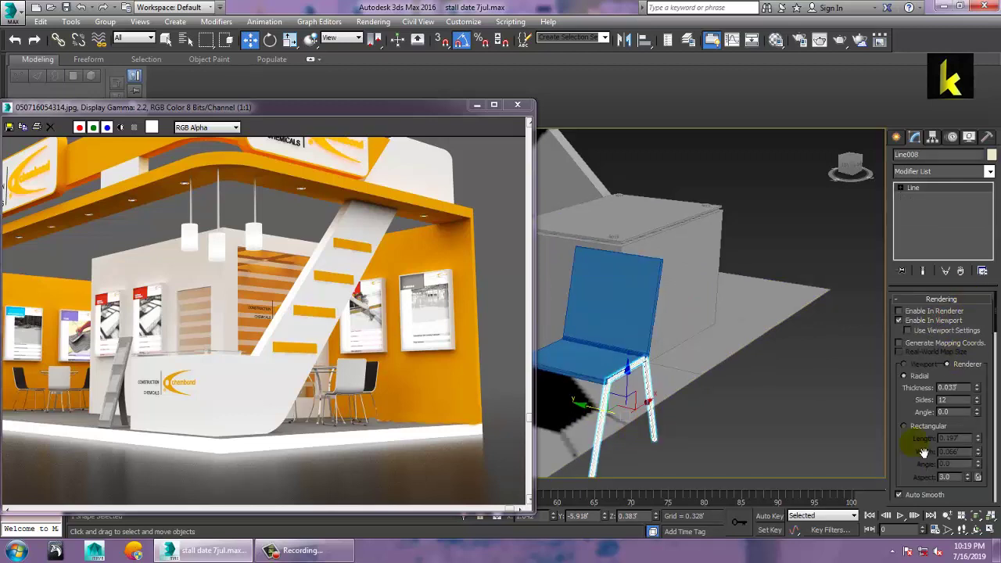
pyautogui.keyDown('alt'); pyautogui.moveTo(769, 392); pyautogui.dragTo(688, 377, button='middle'); pyautogui.keyUp('alt')
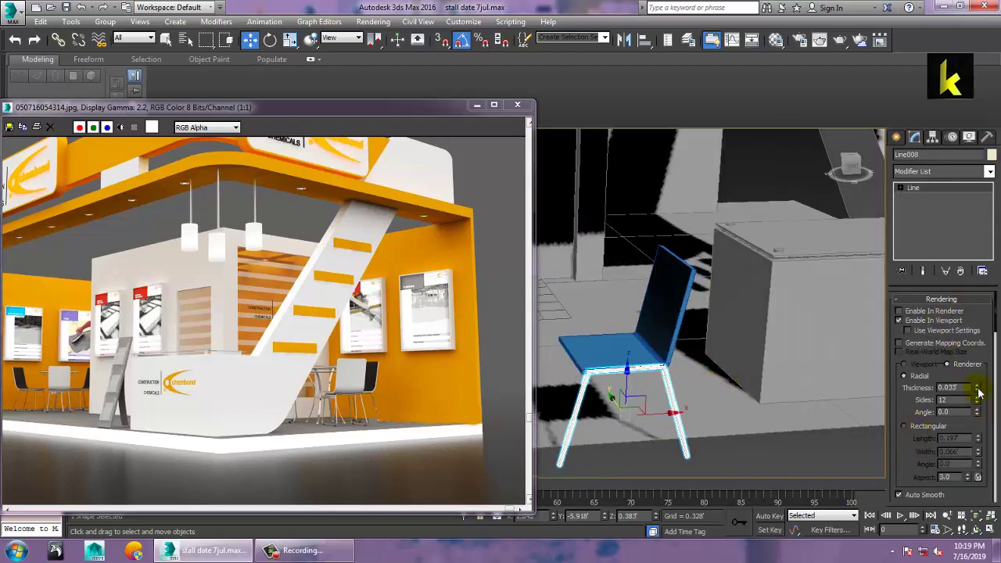
pyautogui.moveTo(993, 405); pyautogui.dragTo(996, 412)
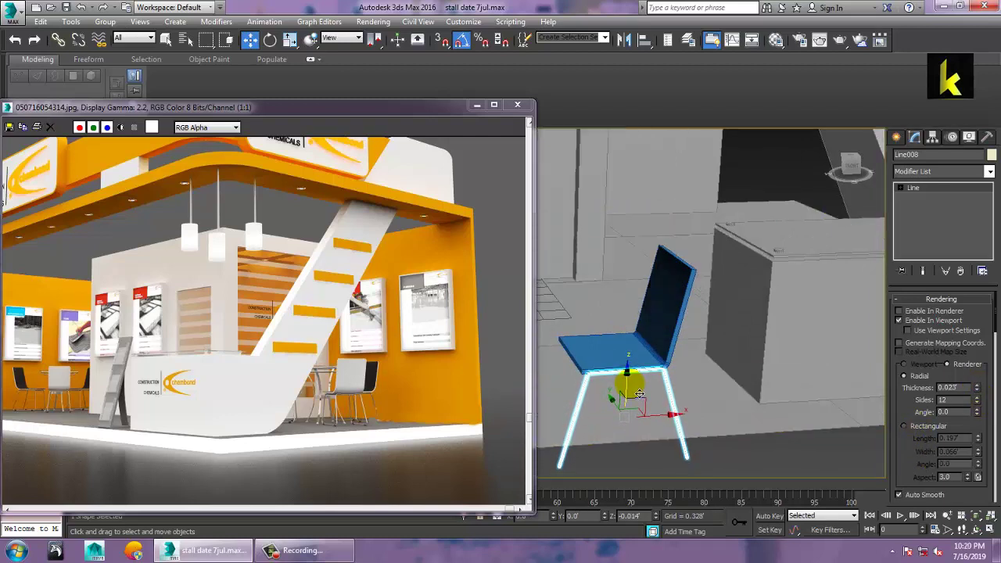
pyautogui.keyDown('alt'); pyautogui.moveTo(633, 393); pyautogui.dragTo(655, 384, button='middle'); pyautogui.keyUp('alt')
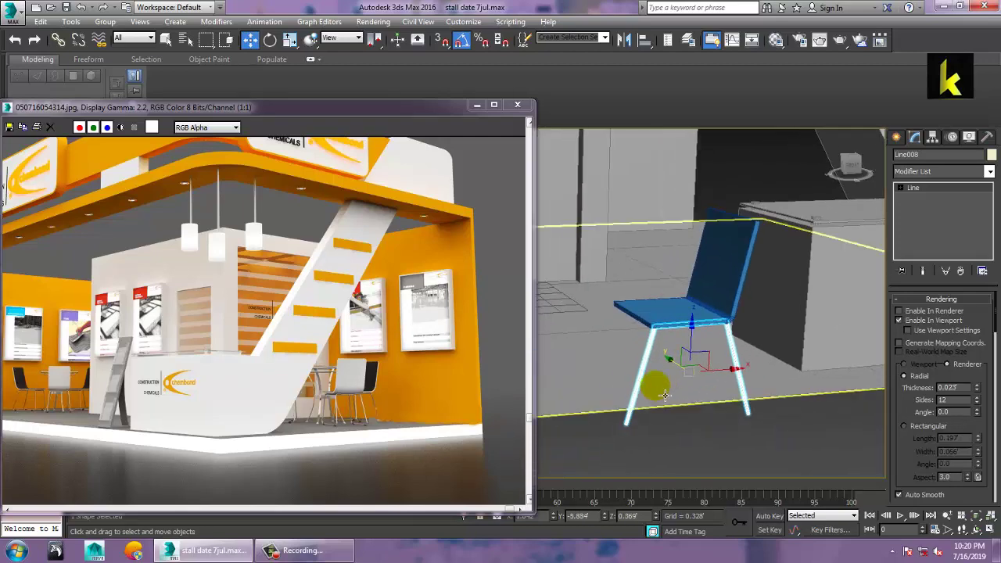
# Step: Fillet the leg frame's two upper corner vertices with a radius of about 0.055'
pyautogui.keyDown('alt'); pyautogui.moveTo(704, 407); pyautogui.dragTo(825, 318, button='middle'); pyautogui.keyUp('alt')
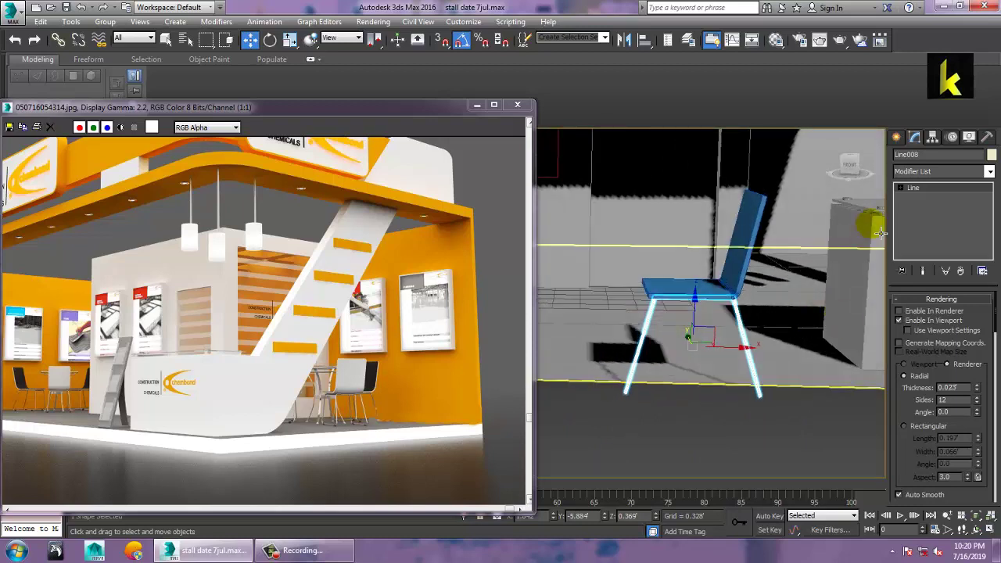
pyautogui.click(923, 198)
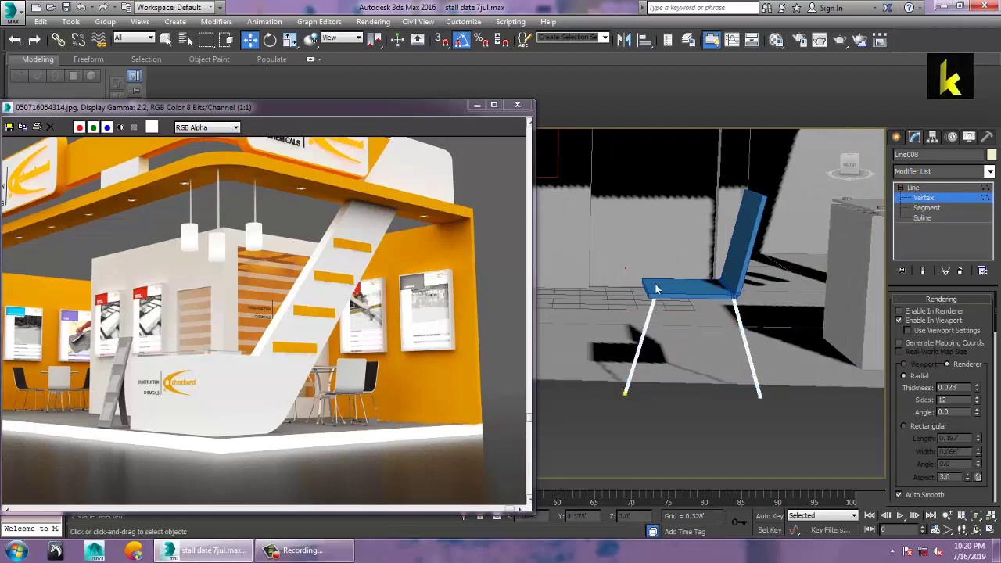
pyautogui.scroll(-5, 937, 481)
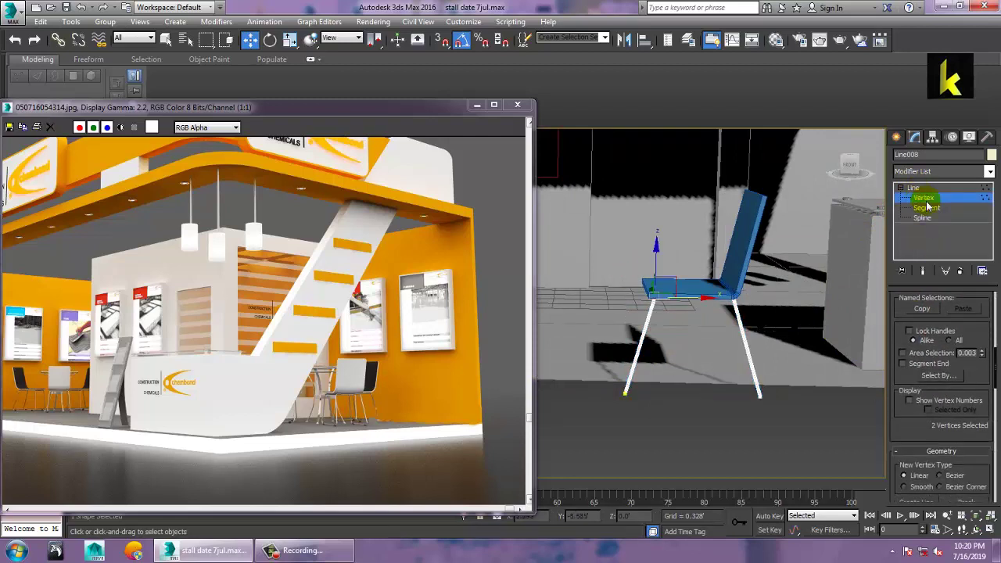
pyautogui.scroll(-5, 923, 429)
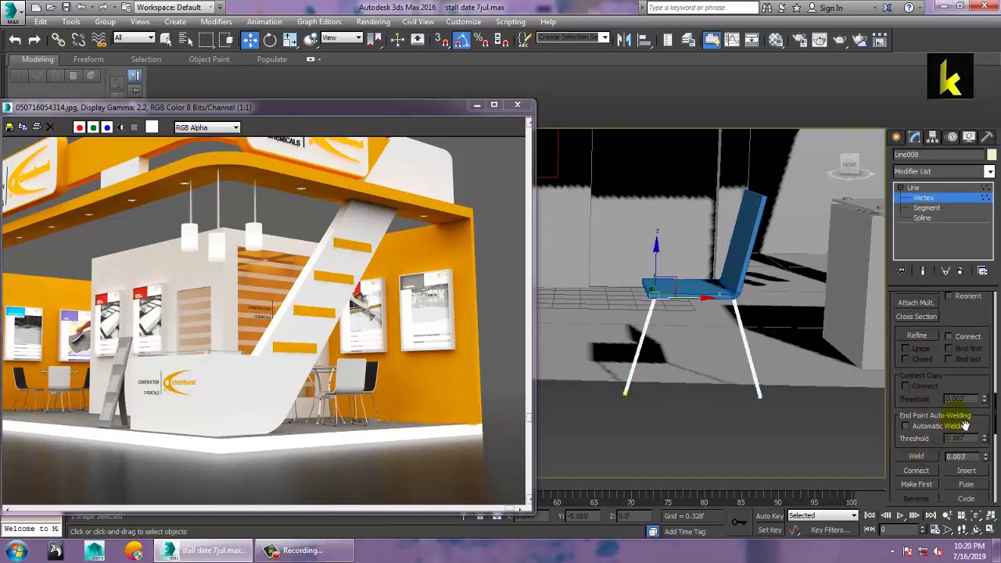
pyautogui.scroll(-5, 951, 416)
pyautogui.click(917, 366)
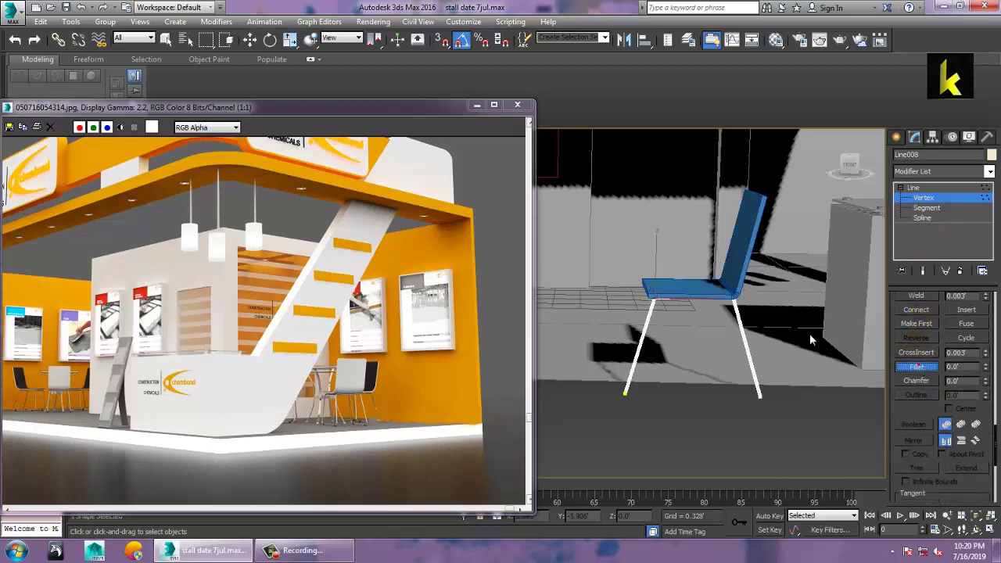
pyautogui.moveTo(740, 307); pyautogui.dragTo(741, 299)
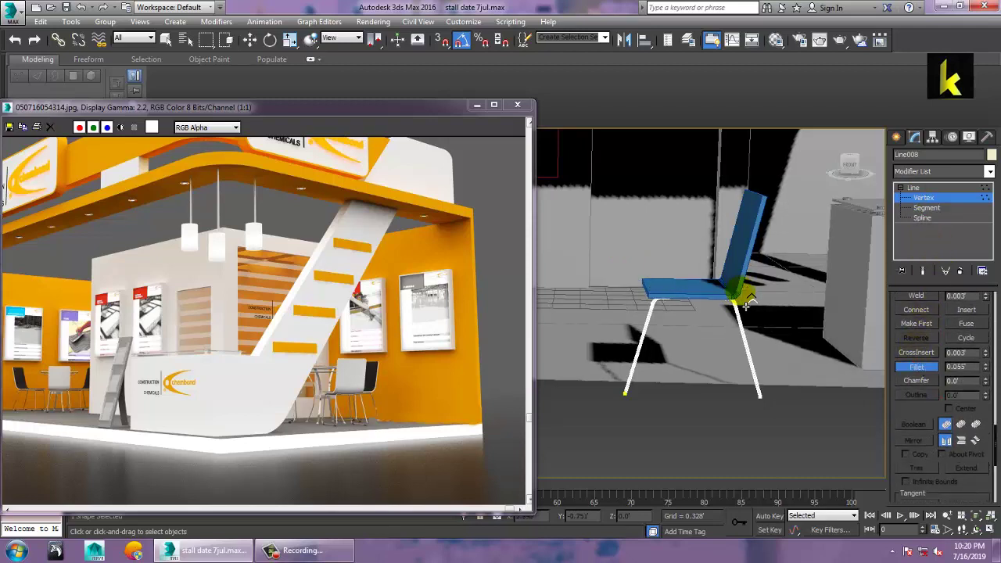
pyautogui.press('w')
pyautogui.click(913, 188)
# Step: Copy the leg frame about 0.7' along Y to the opposite side of the seat, working in the top view
pyautogui.hotkey('alt', 'w')
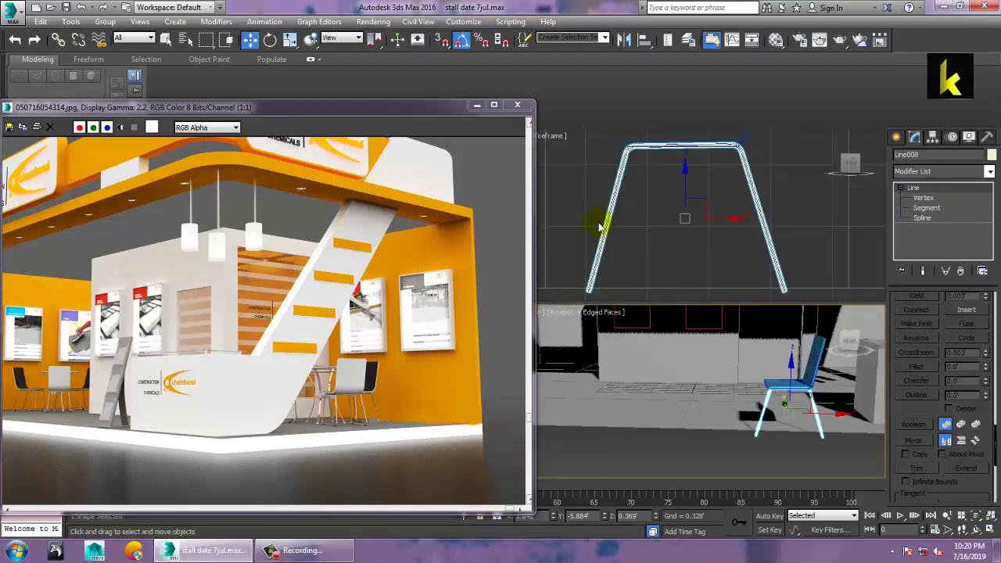
pyautogui.moveTo(443, 113); pyautogui.dragTo(285, 154)
pyautogui.rightClick(465, 233)
pyautogui.hotkey('alt', 'w')
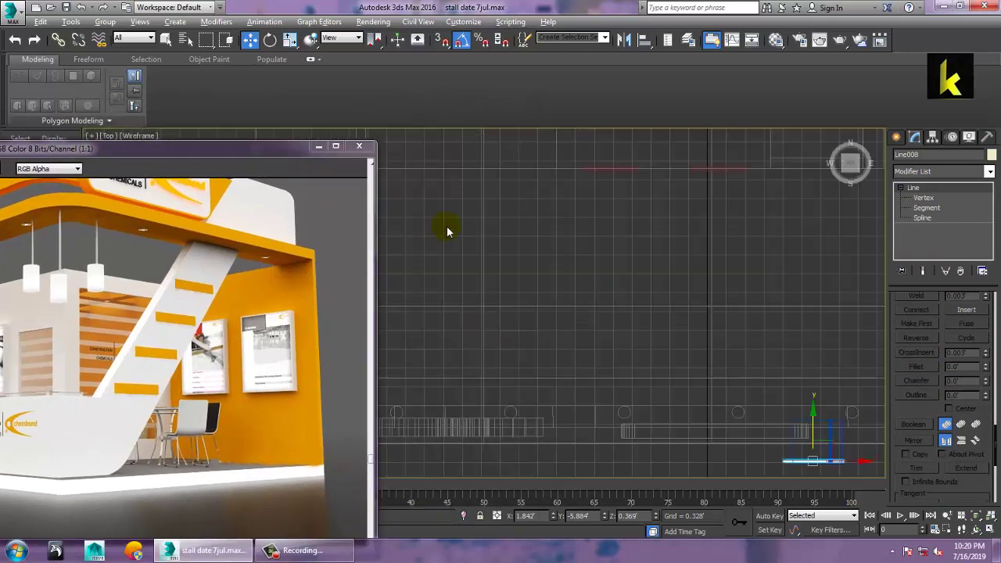
pyautogui.press('z')
pyautogui.moveTo(600, 327)
pyautogui.mouseDown(button='middle')
pyautogui.moveTo(576, 319)
pyautogui.moveTo(574, 297)
pyautogui.moveTo(600, 336)
pyautogui.mouseUp(button='middle')
pyautogui.scroll(-5, 573, 297)
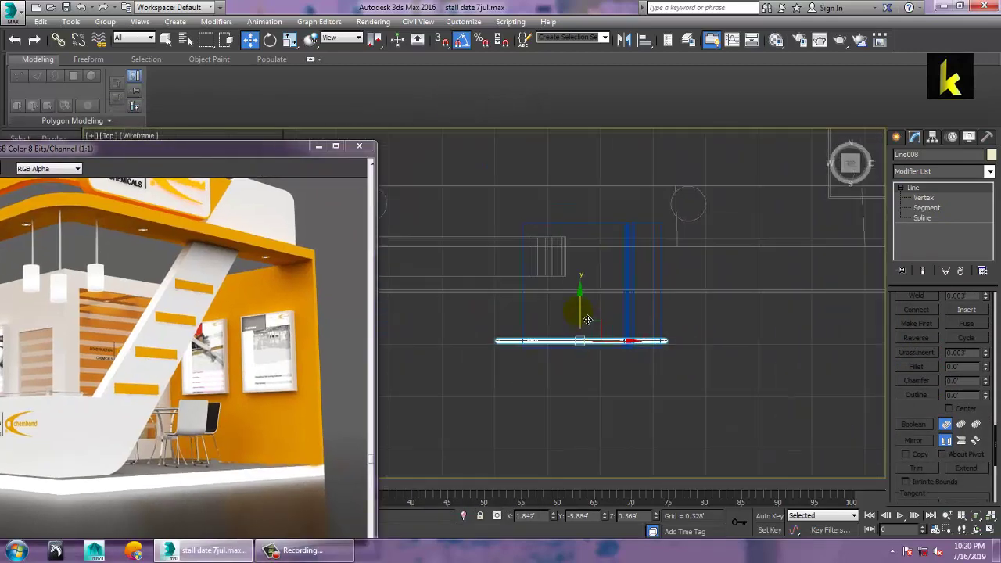
pyautogui.keyDown('shift'); pyautogui.moveTo(587, 320); pyautogui.dragTo(600, 207); pyautogui.keyUp('shift')
pyautogui.click(500, 326)
pyautogui.hotkey('alt', 'w')
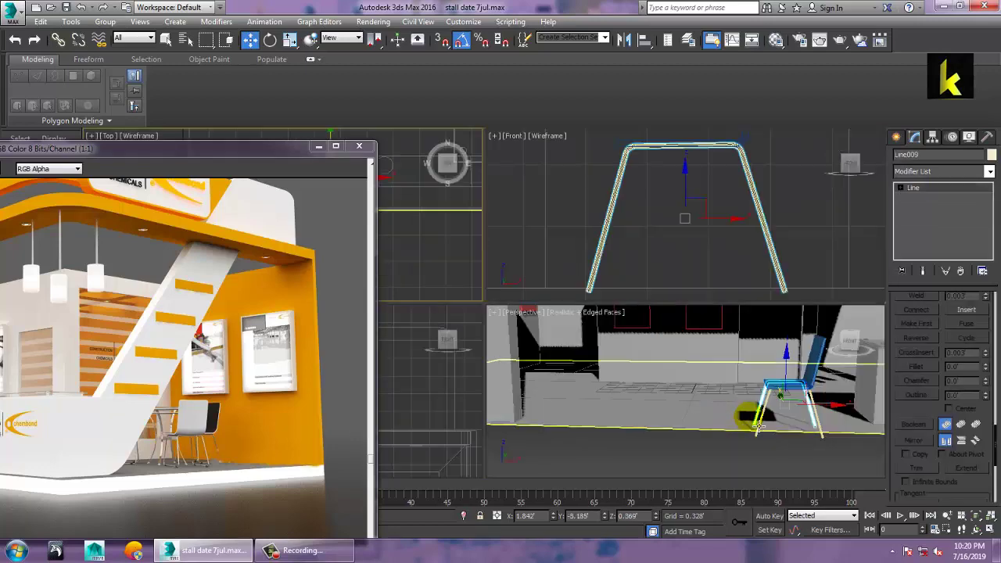
# Step: Convert the chair's seat-and-back shape to an Editable Poly in the perspective view
pyautogui.hotkey('alt', 'w')
pyautogui.keyDown('alt'); pyautogui.moveTo(711, 384); pyautogui.dragTo(739, 332, button='middle'); pyautogui.keyUp('alt')
pyautogui.click(730, 266)
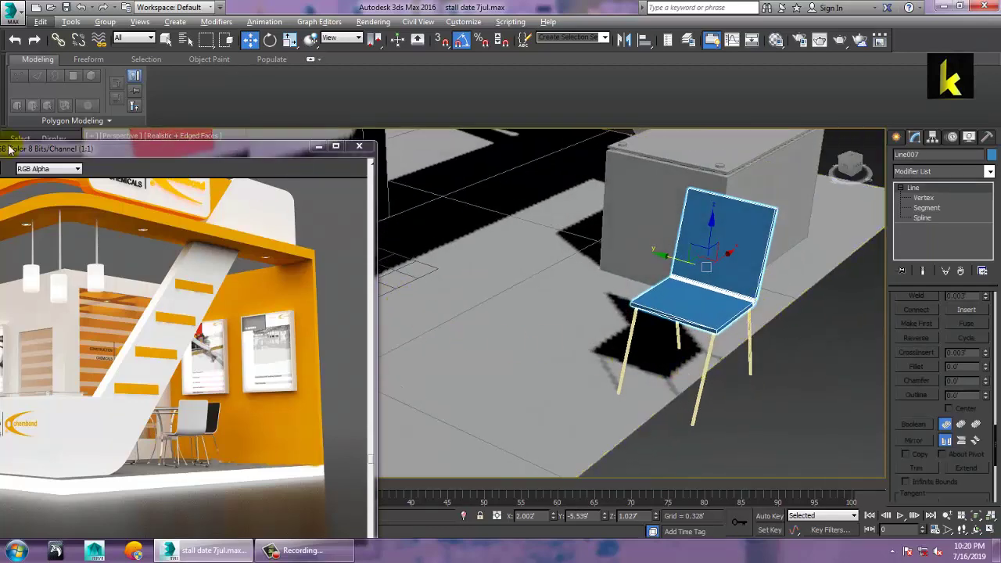
pyautogui.keyDown('alt'); pyautogui.moveTo(722, 230); pyautogui.dragTo(661, 310, button='middle'); pyautogui.keyUp('alt')
pyautogui.scroll(3, 804, 321)
pyautogui.keyDown('alt'); pyautogui.moveTo(794, 321); pyautogui.dragTo(999, 255, button='middle'); pyautogui.keyUp('alt')
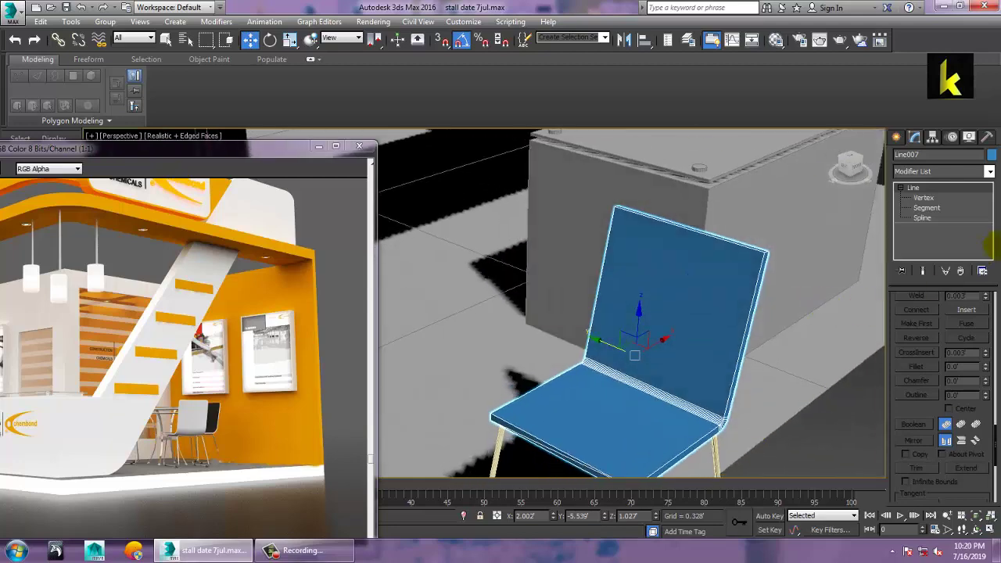
pyautogui.keyDown('alt'); pyautogui.moveTo(660, 306); pyautogui.dragTo(681, 298, button='middle'); pyautogui.keyUp('alt')
pyautogui.rightClick(647, 219)
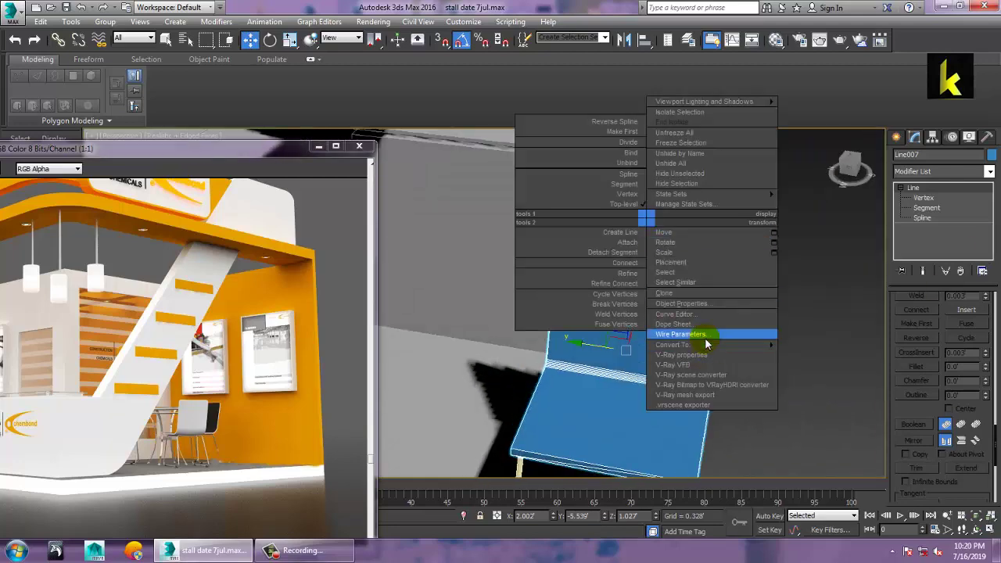
pyautogui.moveTo(709, 347)
pyautogui.click(821, 364)
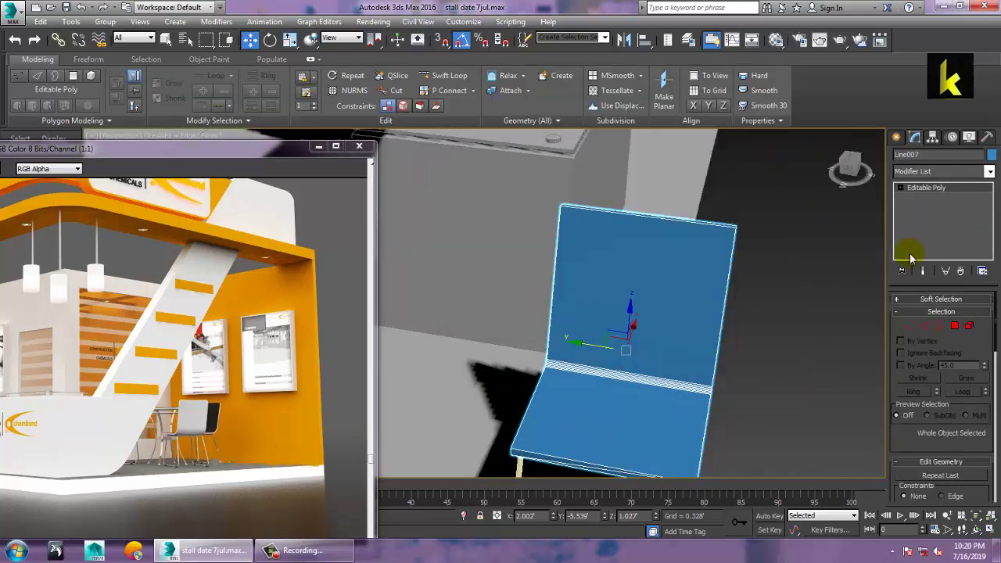
# Step: Chamfer the backrest's two upper corner edges by 0.058' with 5 segments to round them
pyautogui.click(925, 327)
pyautogui.moveTo(683, 266); pyautogui.dragTo(679, 345, button='middle')
pyautogui.scroll(4, 679, 345)
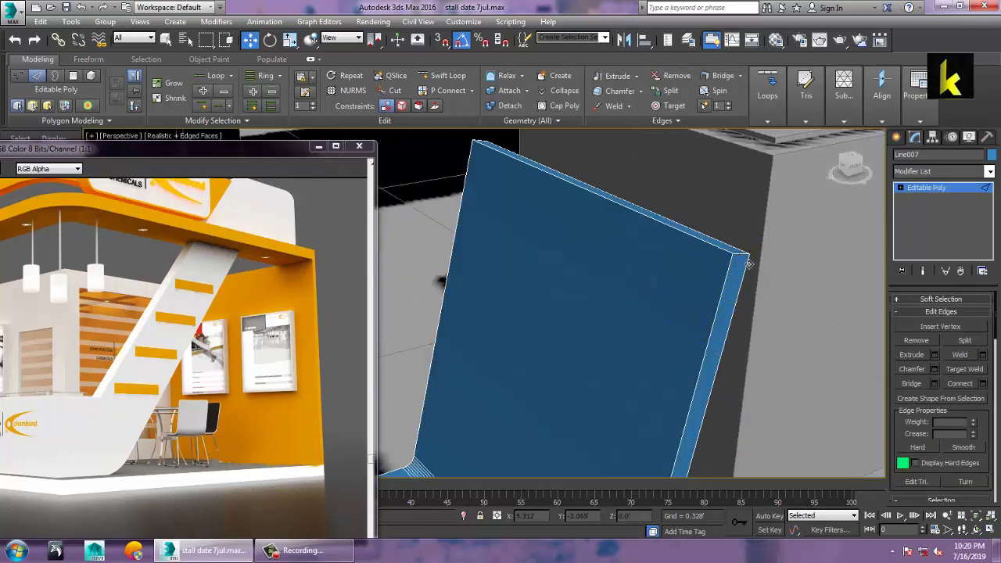
pyautogui.keyDown('alt'); pyautogui.moveTo(749, 264); pyautogui.dragTo(852, 367, button='middle'); pyautogui.keyUp('alt')
pyautogui.click(583, 311)
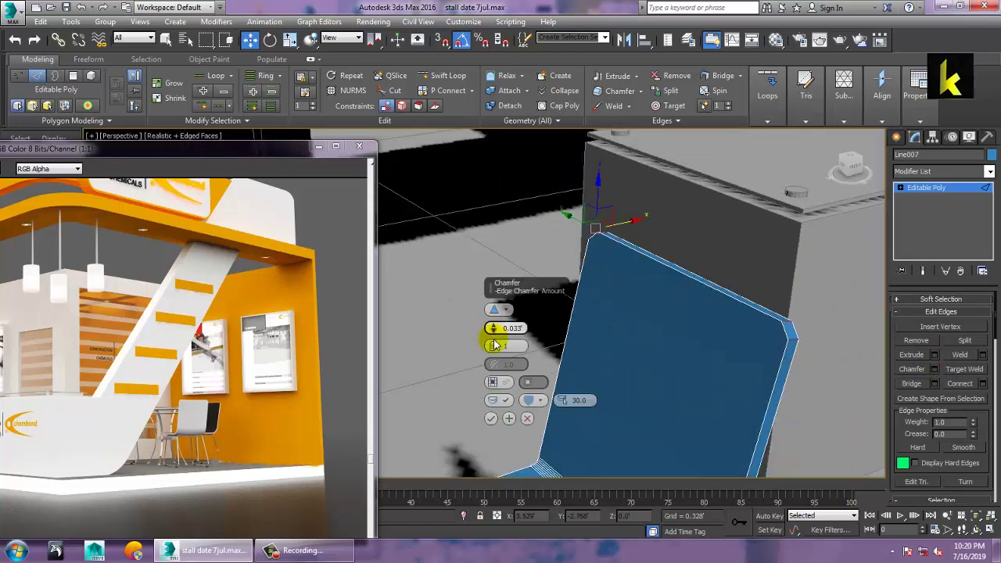
pyautogui.moveTo(493, 348); pyautogui.dragTo(488, 323)
pyautogui.click(490, 420)
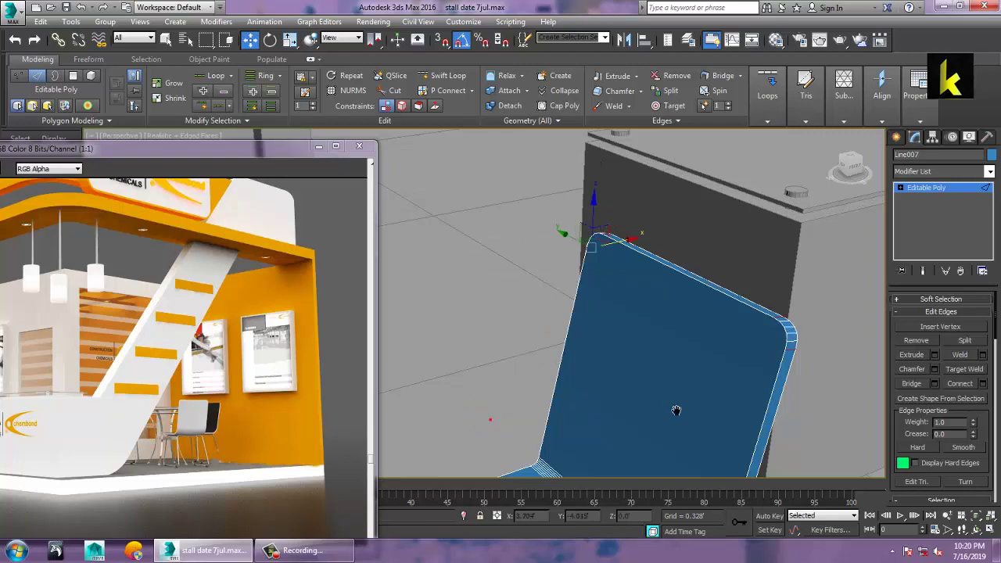
pyautogui.scroll(-5, 675, 409)
pyautogui.keyDown('alt'); pyautogui.moveTo(727, 250); pyautogui.dragTo(666, 347, button='middle'); pyautogui.keyUp('alt')
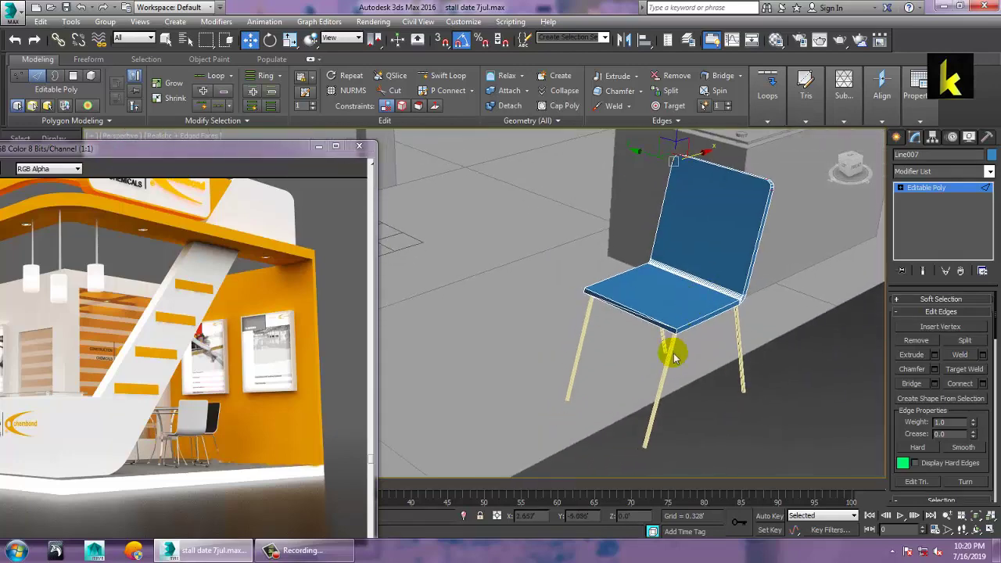
pyautogui.scroll(5, 677, 352)
pyautogui.keyDown('alt'); pyautogui.moveTo(668, 311); pyautogui.dragTo(702, 330, button='middle'); pyautogui.keyUp('alt')
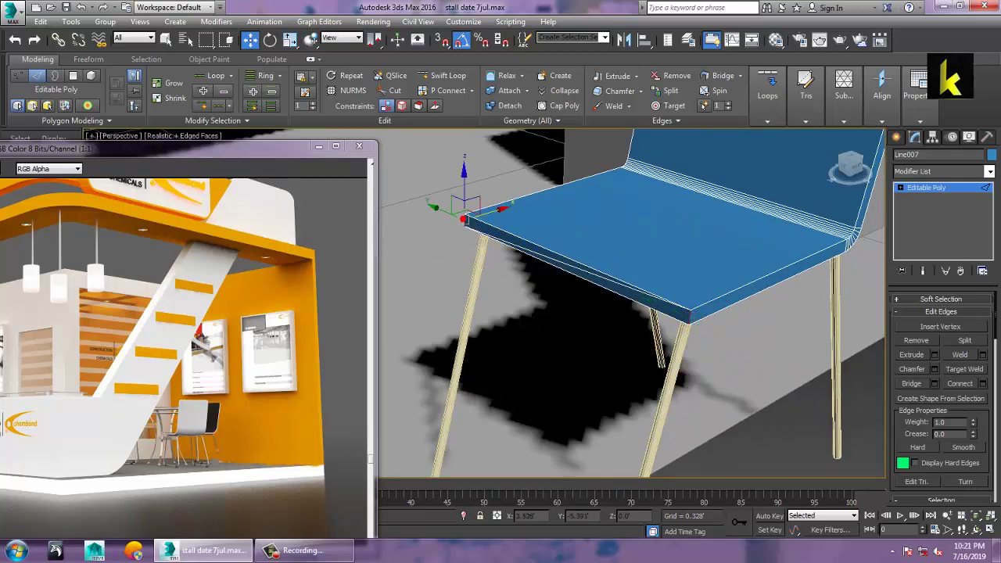
pyautogui.click(935, 369)
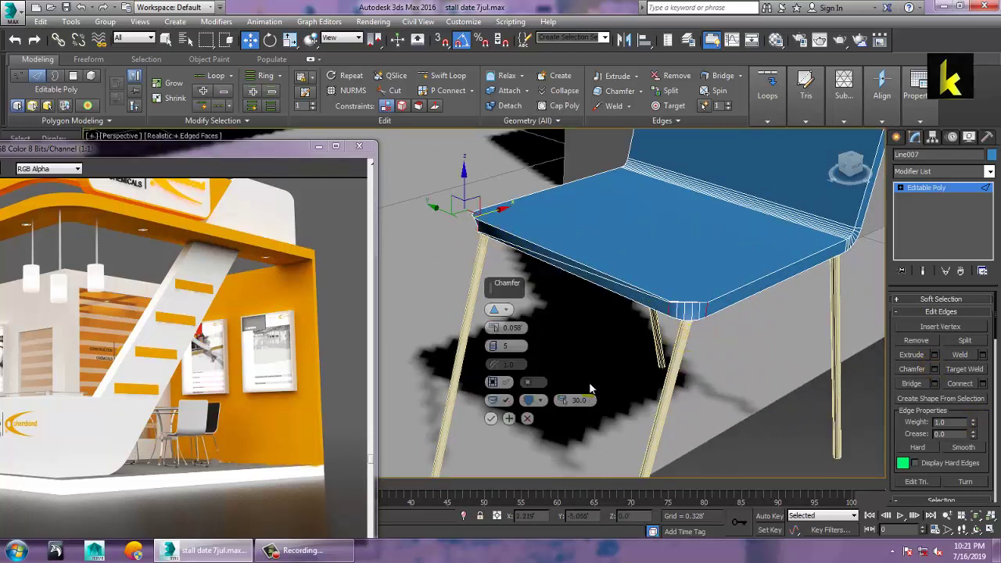
pyautogui.click(527, 419)
# Step: Chamfer the seat's two front corner edges by 0.058' with 5 segments to round them
pyautogui.click(640, 299)
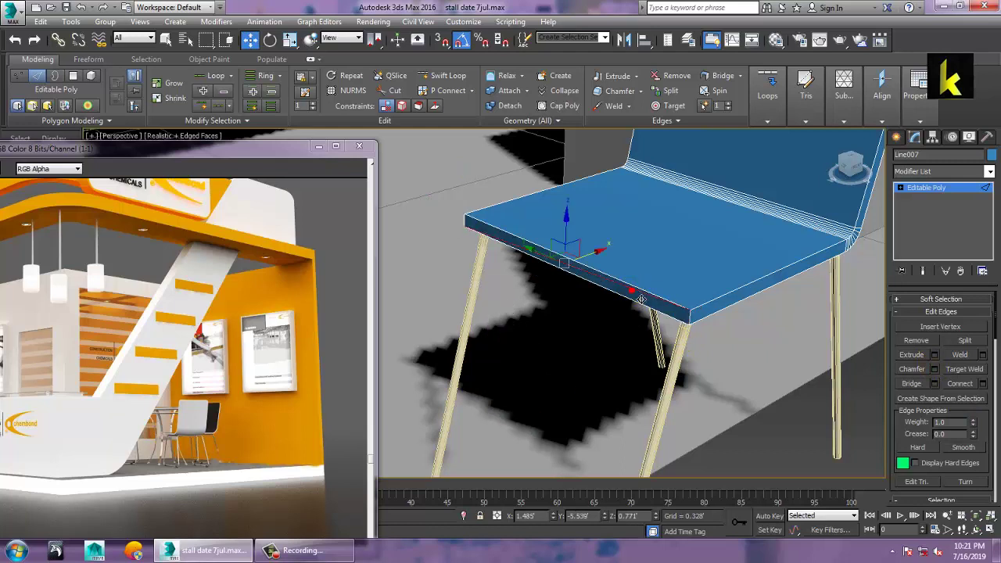
pyautogui.click(593, 297)
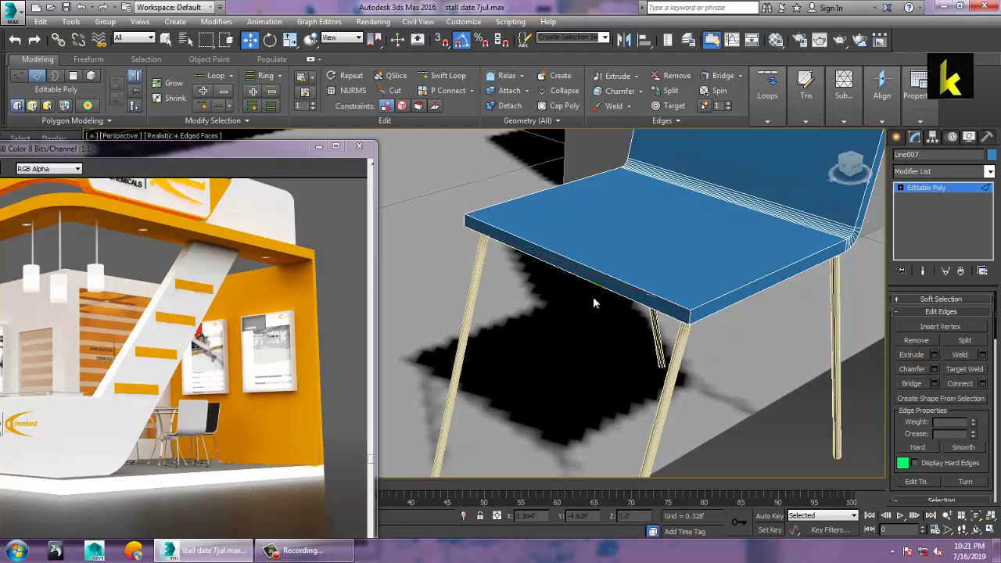
pyautogui.click(687, 316)
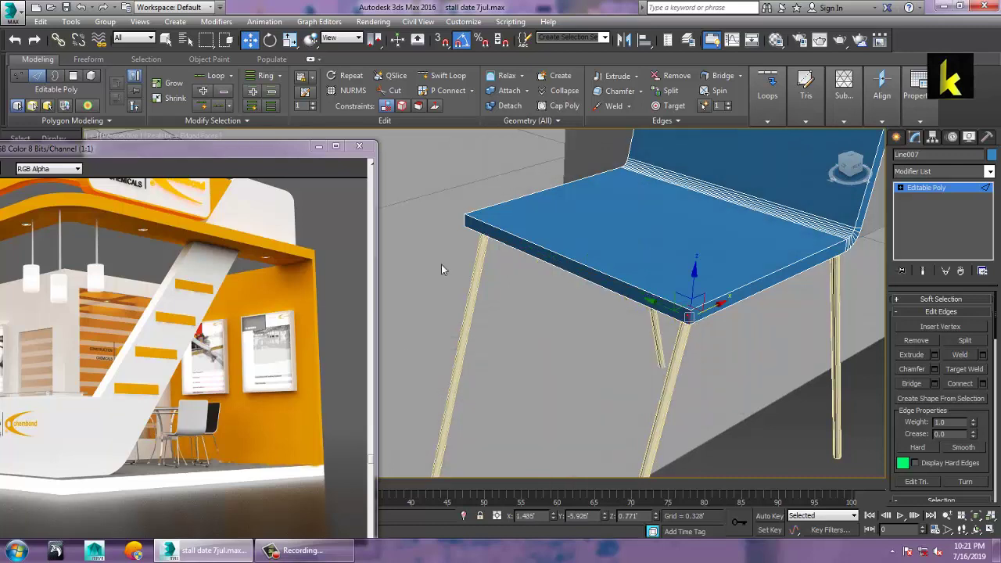
pyautogui.click(473, 226)
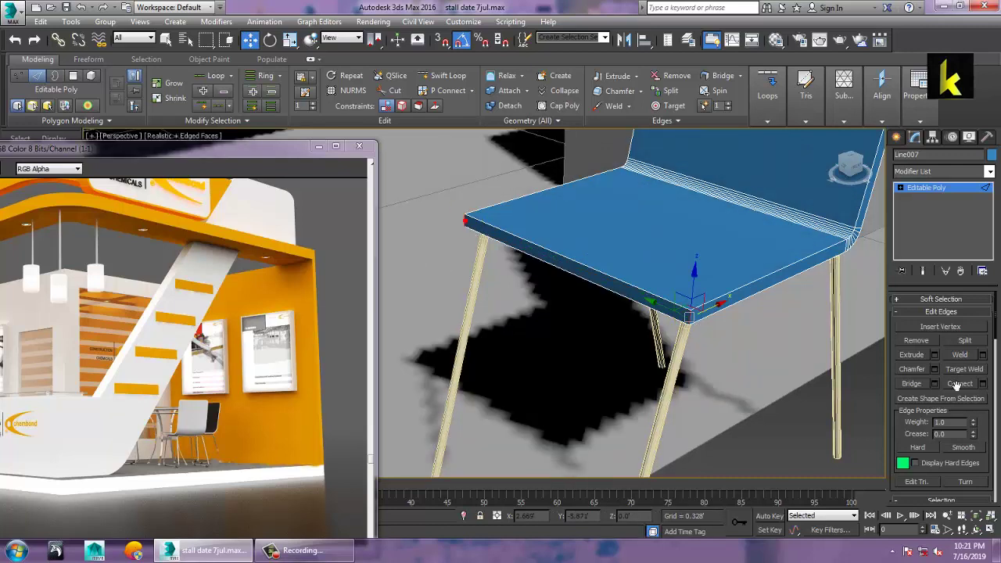
pyautogui.click(934, 368)
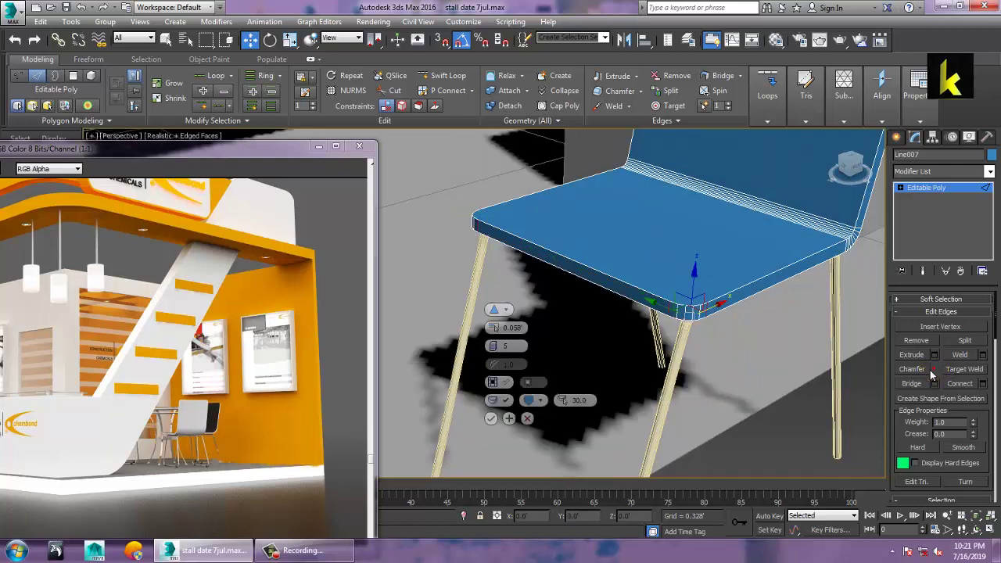
pyautogui.click(492, 417)
pyautogui.scroll(-3, 675, 347)
pyautogui.moveTo(675, 347)
pyautogui.keyDown('alt'); pyautogui.mouseDown(button='middle')
pyautogui.moveTo(674, 336)
pyautogui.moveTo(689, 344)
pyautogui.moveTo(664, 334)
pyautogui.mouseUp(button='middle'); pyautogui.keyUp('alt')
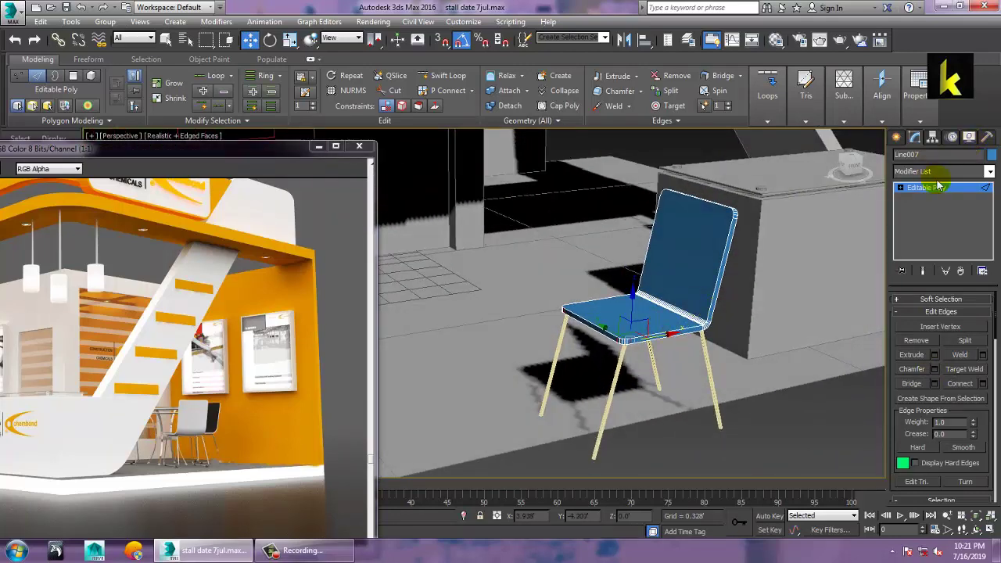
# Step: Leave edge editing and move the whole chair, seat and both leg frames, about 2.7' along Y into the stall
pyautogui.scroll(-5, 585, 412)
pyautogui.moveTo(585, 414)
pyautogui.keyDown('alt'); pyautogui.mouseDown(button='middle')
pyautogui.moveTo(621, 419)
pyautogui.moveTo(581, 408)
pyautogui.mouseUp(button='middle'); pyautogui.keyUp('alt')
pyautogui.scroll(2, 623, 419)
pyautogui.scroll(-6, 581, 407)
pyautogui.moveTo(601, 368); pyautogui.dragTo(622, 457)
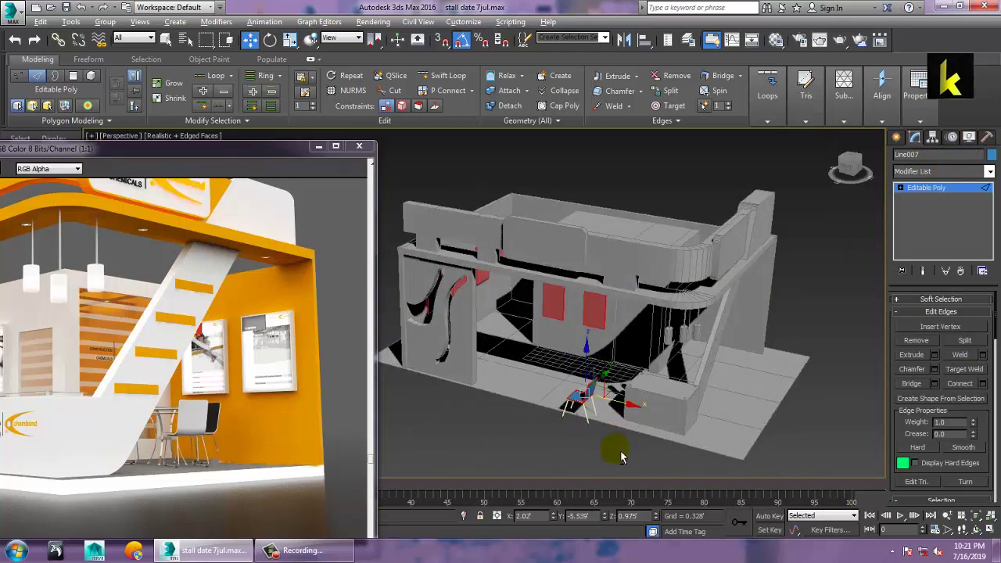
pyautogui.click(949, 189)
pyautogui.click(582, 434)
pyautogui.scroll(3, 582, 434)
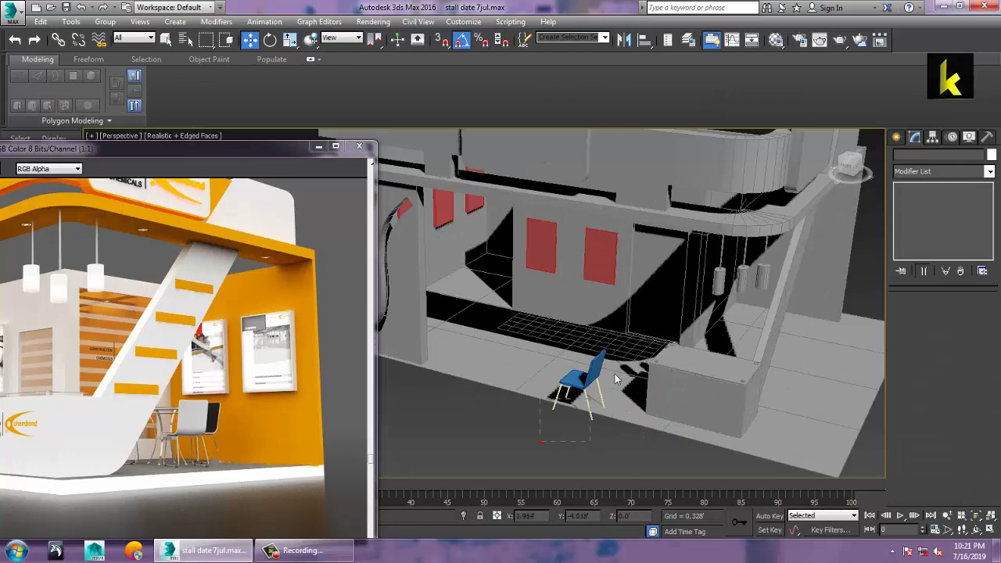
pyautogui.moveTo(615, 374); pyautogui.dragTo(615, 372)
pyautogui.keyDown('alt'); pyautogui.moveTo(611, 446); pyautogui.dragTo(814, 359); pyautogui.keyUp('alt')
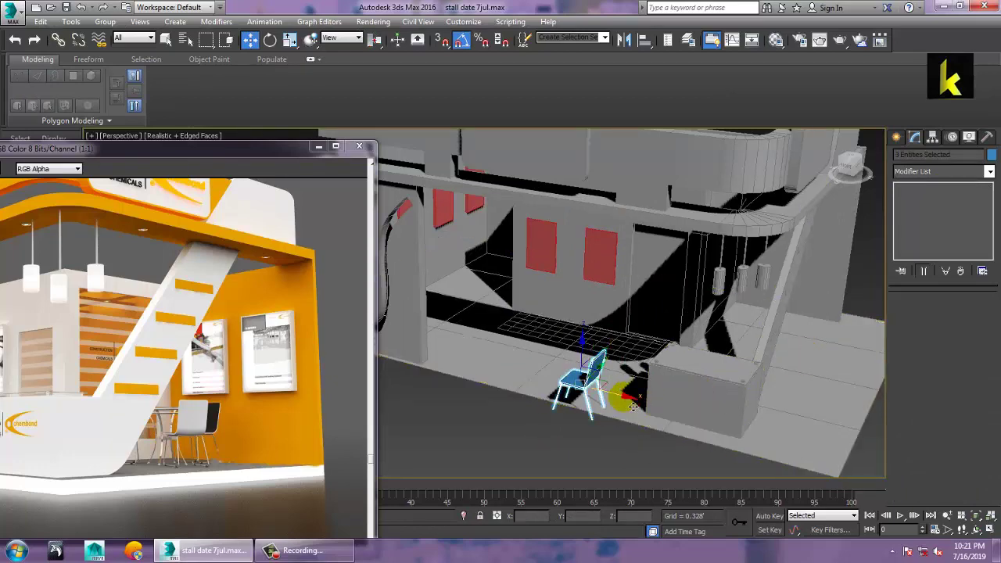
pyautogui.keyDown('alt'); pyautogui.moveTo(618, 399); pyautogui.dragTo(565, 369, button='middle'); pyautogui.keyUp('alt')
pyautogui.moveTo(566, 368); pyautogui.dragTo(654, 353)
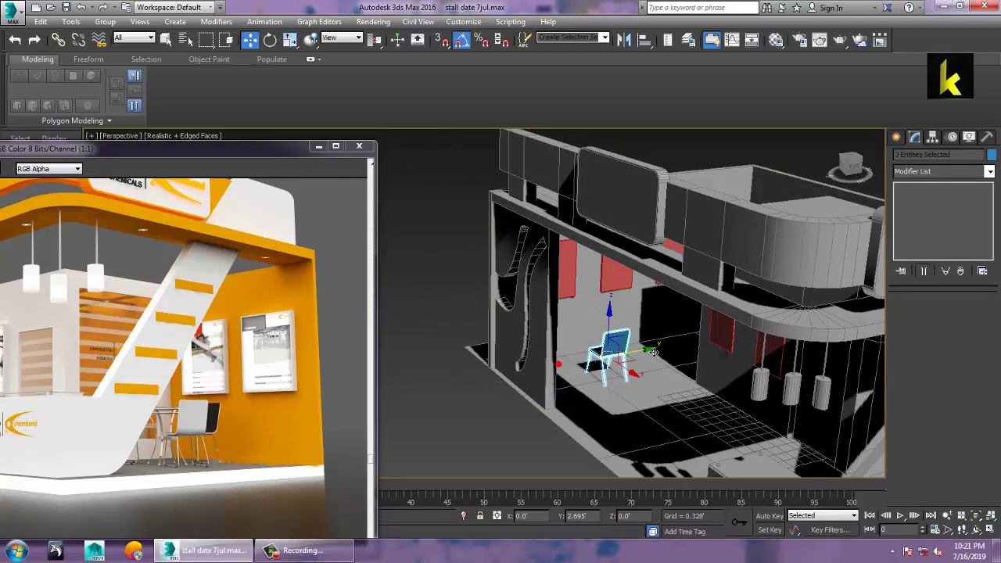
# Step: Move the chair along X away from the cut-out side wall towards the middle of the stall floor
pyautogui.keyDown('alt'); pyautogui.moveTo(674, 349); pyautogui.dragTo(710, 351, button='middle'); pyautogui.keyUp('alt')
pyautogui.scroll(3, 647, 381)
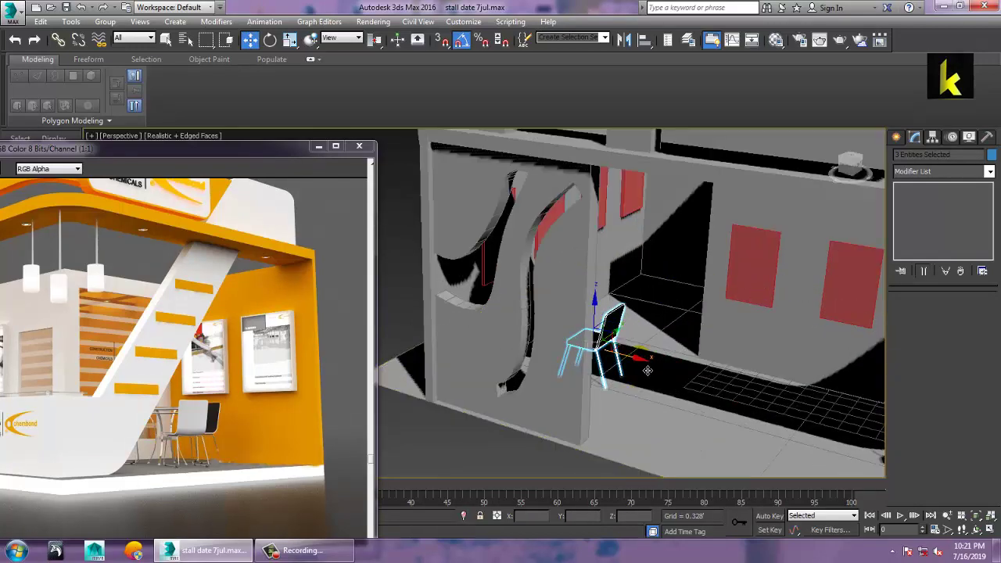
pyautogui.moveTo(638, 358); pyautogui.dragTo(805, 401)
pyautogui.moveTo(787, 395); pyautogui.dragTo(714, 353, button='middle')
pyautogui.scroll(3, 709, 368)
pyautogui.scroll(1, 723, 337)
pyautogui.scroll(1, 711, 343)
pyautogui.scroll(2, 713, 353)
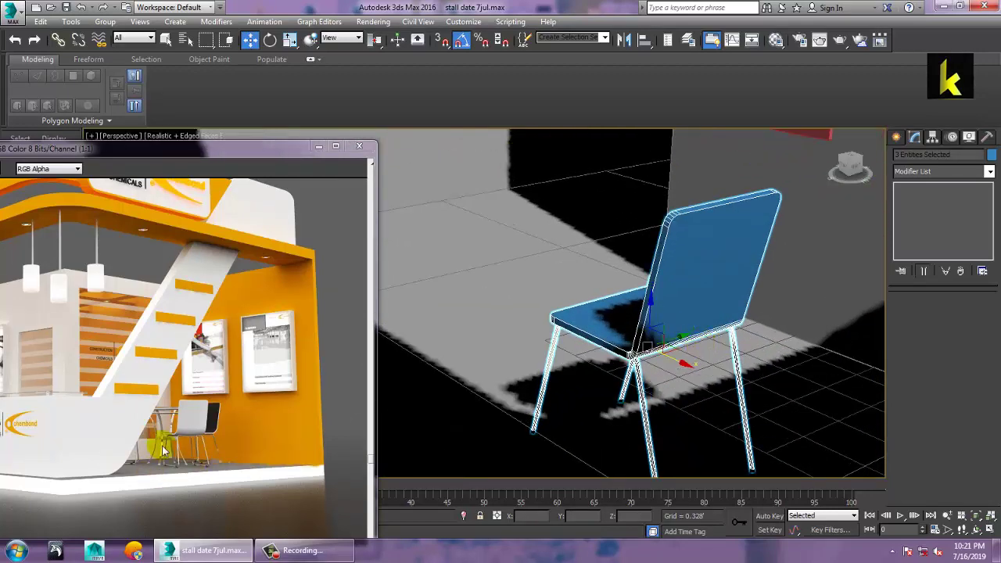
# Step: Move the chair back along X near the cut-out side wall and rotate it about 90 degrees around its vertical axis
pyautogui.moveTo(751, 340); pyautogui.dragTo(749, 307, button='middle')
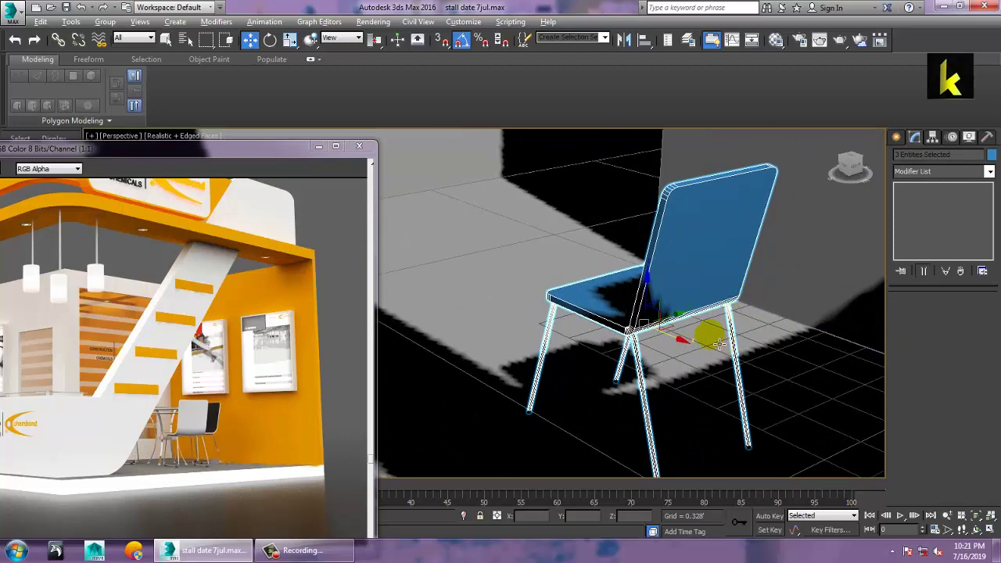
pyautogui.keyDown('alt'); pyautogui.moveTo(719, 343); pyautogui.dragTo(679, 324, button='middle'); pyautogui.keyUp('alt')
pyautogui.scroll(-3, 684, 327)
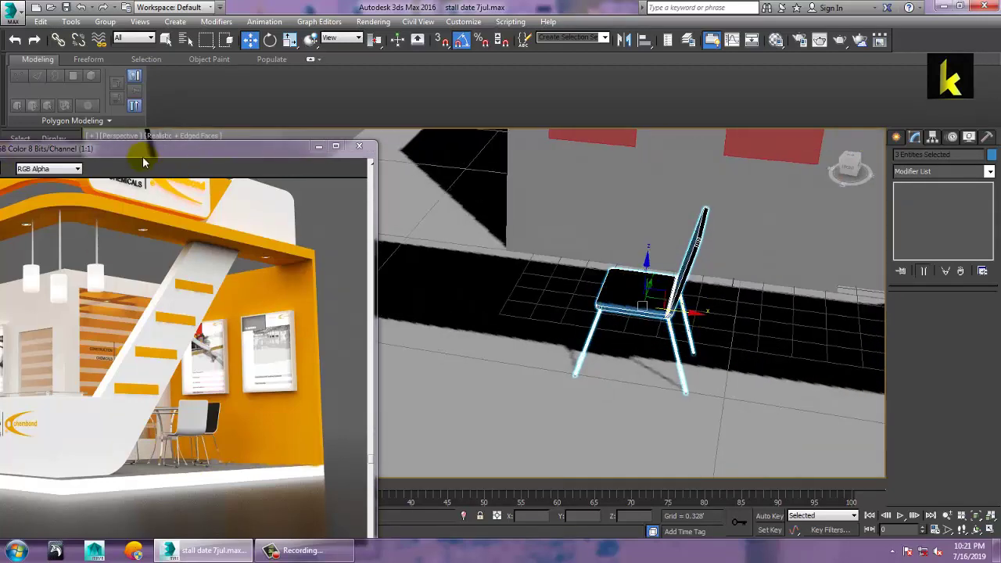
pyautogui.moveTo(143, 162); pyautogui.dragTo(307, 98)
pyautogui.keyDown('alt'); pyautogui.moveTo(741, 298); pyautogui.dragTo(783, 346, button='middle'); pyautogui.keyUp('alt')
pyautogui.moveTo(788, 330); pyautogui.dragTo(620, 286)
pyautogui.moveTo(711, 264); pyautogui.dragTo(756, 287, button='middle')
pyautogui.press('e')
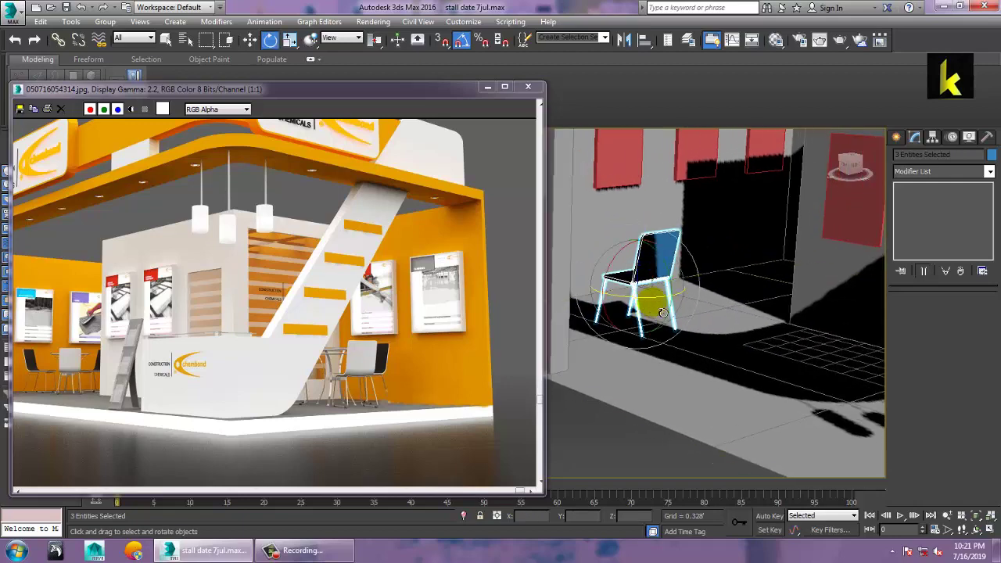
pyautogui.moveTo(662, 309); pyautogui.dragTo(759, 313)
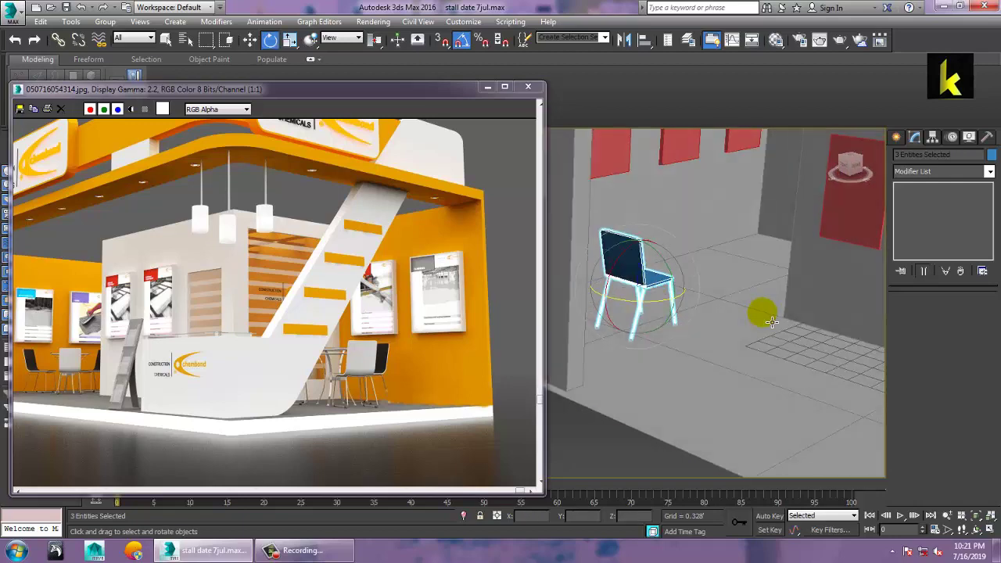
# Step: Create a flat cylinder for a round tabletop beside the chair in the top view, about 0.568' in radius and 0.054' high
pyautogui.click(897, 137)
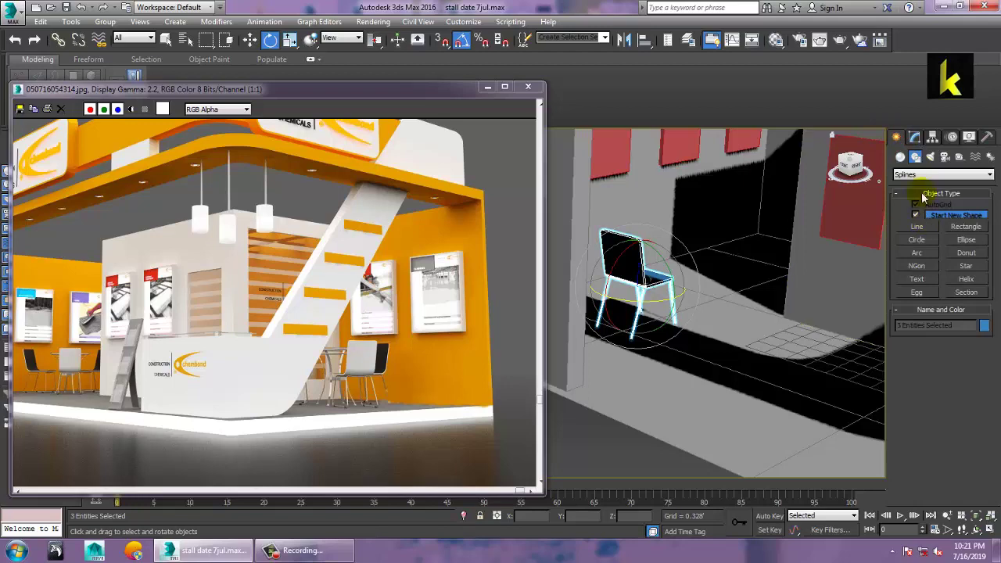
pyautogui.click(900, 157)
pyautogui.click(916, 242)
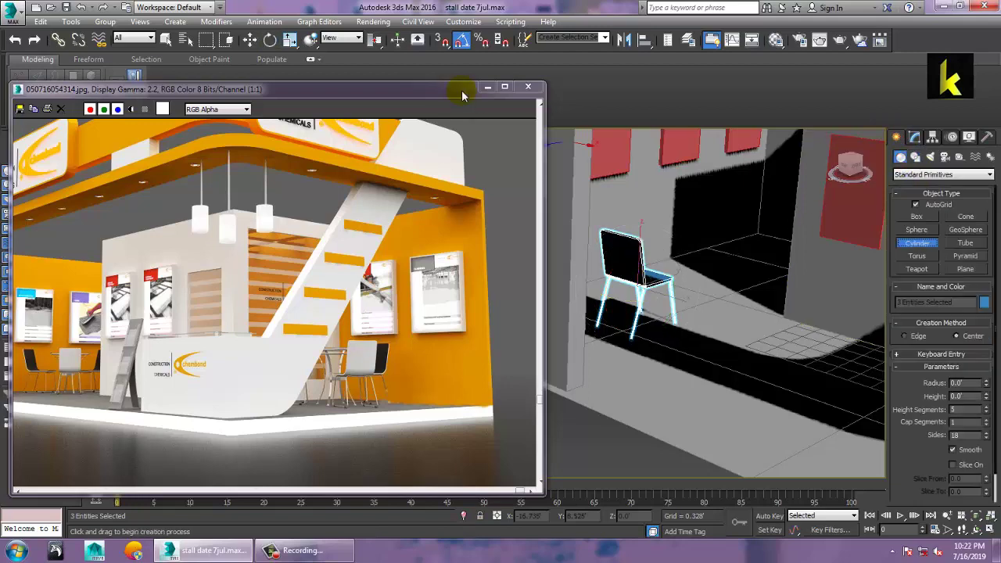
pyautogui.moveTo(468, 87); pyautogui.dragTo(269, 181)
pyautogui.hotkey('alt', 'w')
pyautogui.moveTo(580, 276); pyautogui.dragTo(704, 241, button='middle')
pyautogui.middleClick(451, 227)
pyautogui.hotkey('alt', 'w')
pyautogui.press('z')
pyautogui.scroll(-6, 805, 301)
pyautogui.moveTo(818, 313); pyautogui.dragTo(655, 347, button='middle')
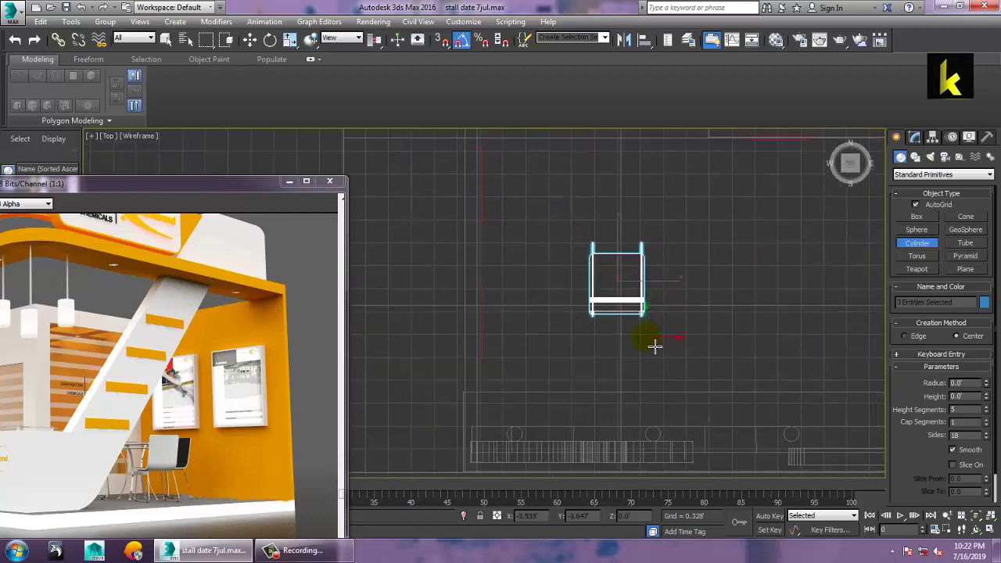
pyautogui.moveTo(115, 188); pyautogui.dragTo(245, 110)
pyautogui.click(629, 365)
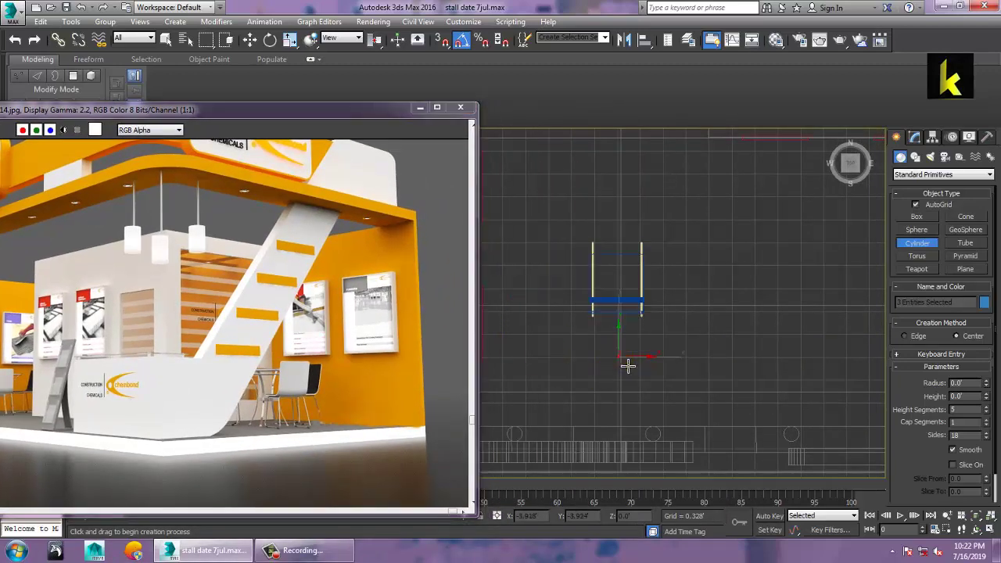
pyautogui.moveTo(641, 390); pyautogui.dragTo(652, 396)
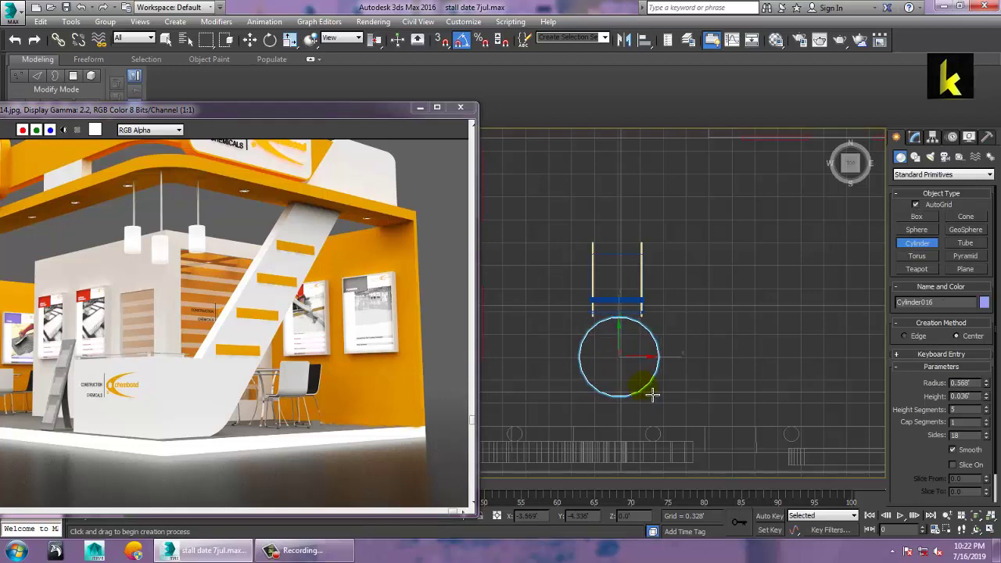
pyautogui.click(652, 392)
# Step: Move the tabletop about 2.3' along Y to the front of the chair and raise it about 1.1' above the floor
pyautogui.press('w')
pyautogui.hotkey('alt', 'w')
pyautogui.middleClick(752, 407)
pyautogui.press('z')
pyautogui.keyDown('alt'); pyautogui.moveTo(751, 406); pyautogui.dragTo(732, 393, button='middle'); pyautogui.keyUp('alt')
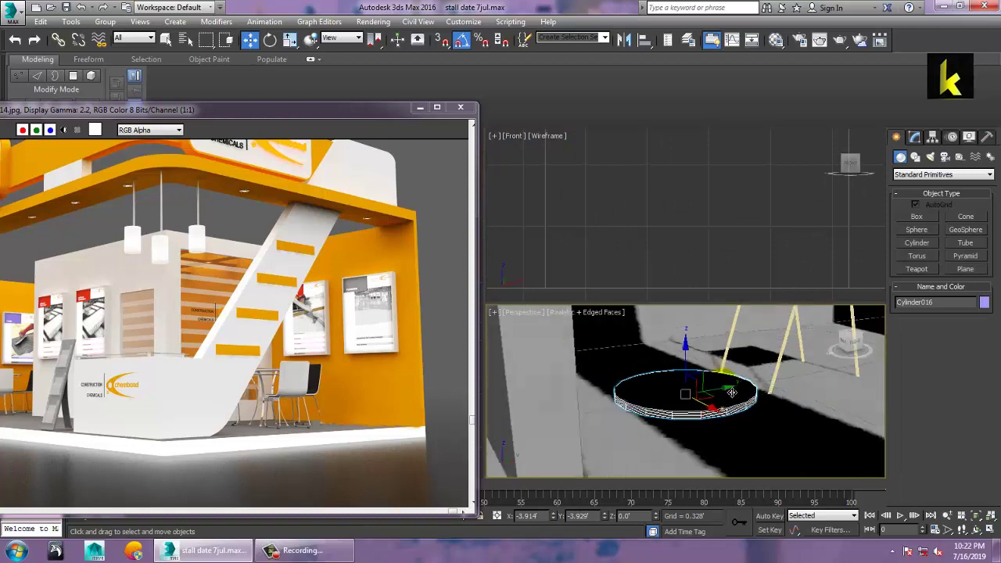
pyautogui.scroll(-5, 727, 393)
pyautogui.moveTo(699, 388)
pyautogui.mouseDown()
pyautogui.moveTo(769, 379)
pyautogui.moveTo(736, 357)
pyautogui.moveTo(730, 327)
pyautogui.mouseUp()
pyautogui.click(296, 253)
pyautogui.moveTo(146, 116); pyautogui.dragTo(224, 94)
pyautogui.scroll(5, 712, 395)
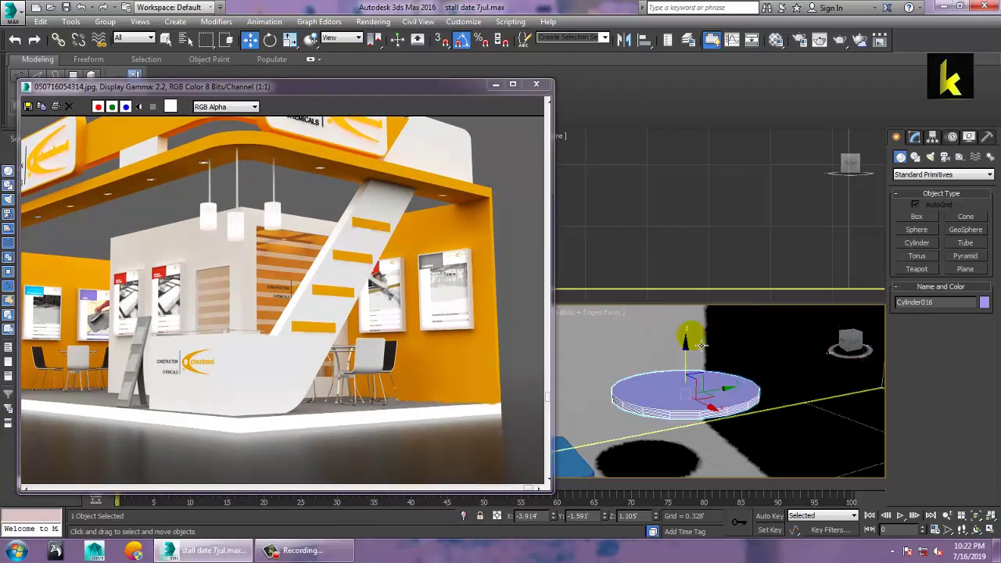
# Step: Set the tabletop's height to 0.042' with 1 height segment and convert it to an Editable Poly
pyautogui.hotkey('alt', 'w')
pyautogui.keyDown('alt'); pyautogui.moveTo(697, 364); pyautogui.dragTo(764, 313, button='middle'); pyautogui.keyUp('alt')
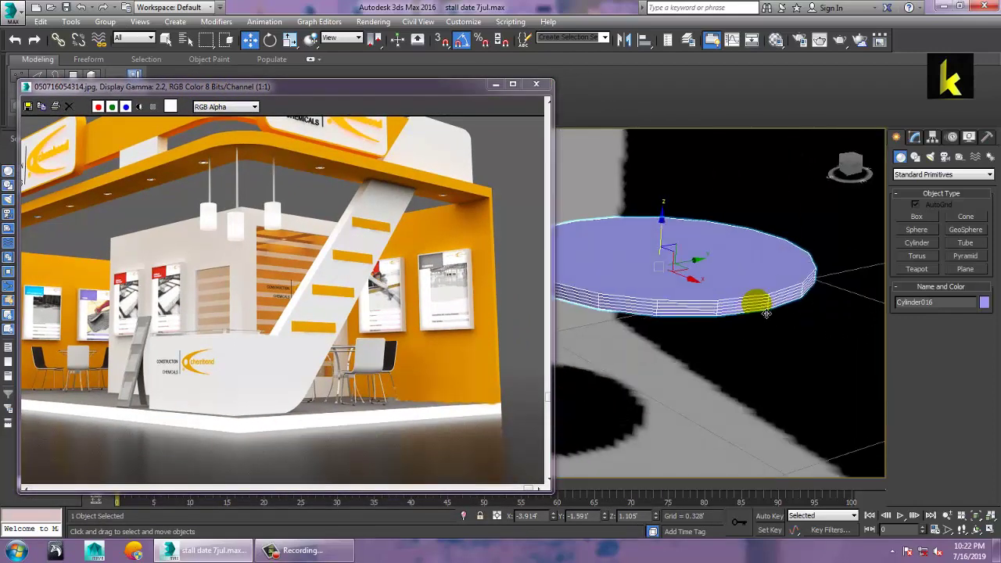
pyautogui.scroll(-3, 764, 313)
pyautogui.click(915, 137)
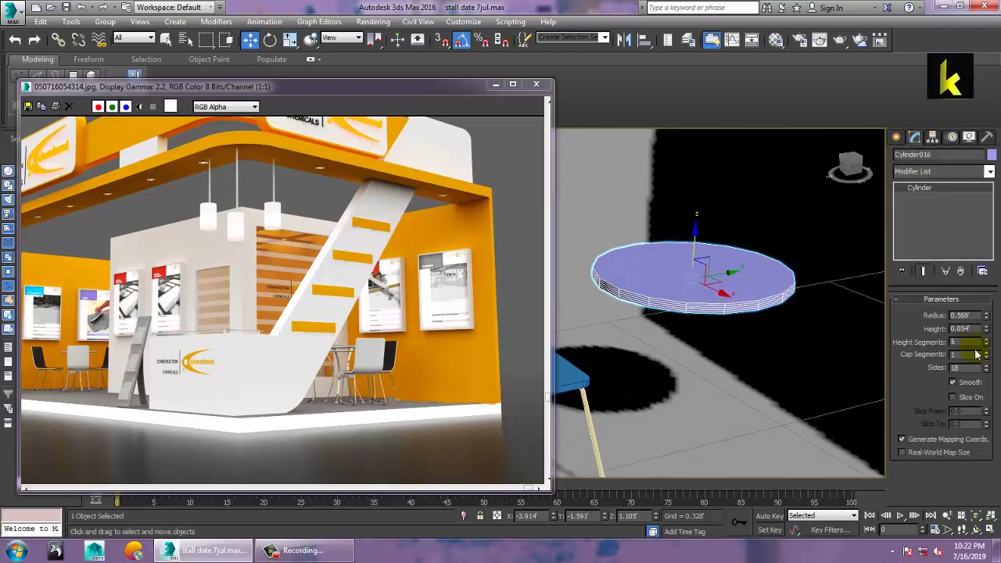
pyautogui.moveTo(988, 347); pyautogui.dragTo(999, 349)
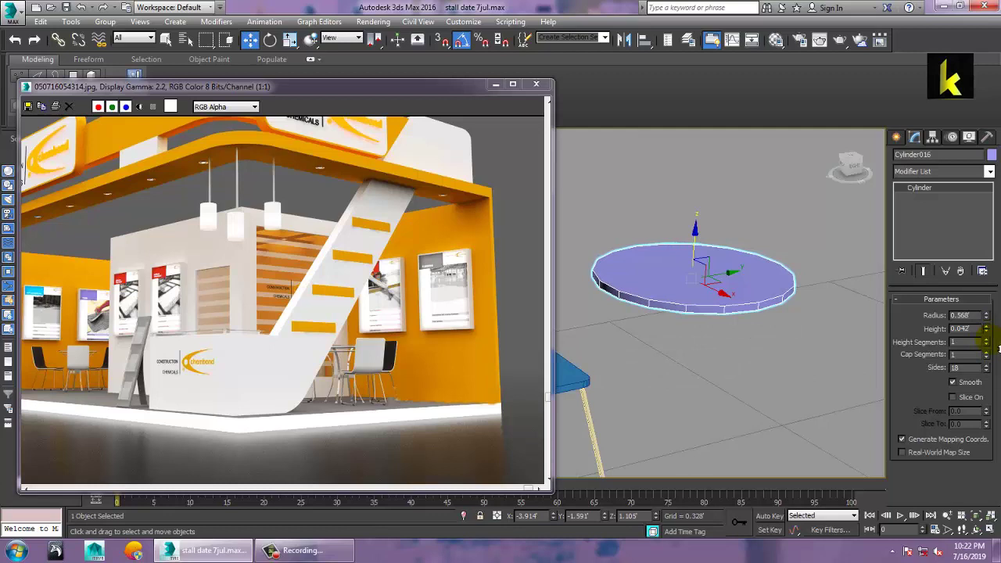
pyautogui.rightClick(930, 189)
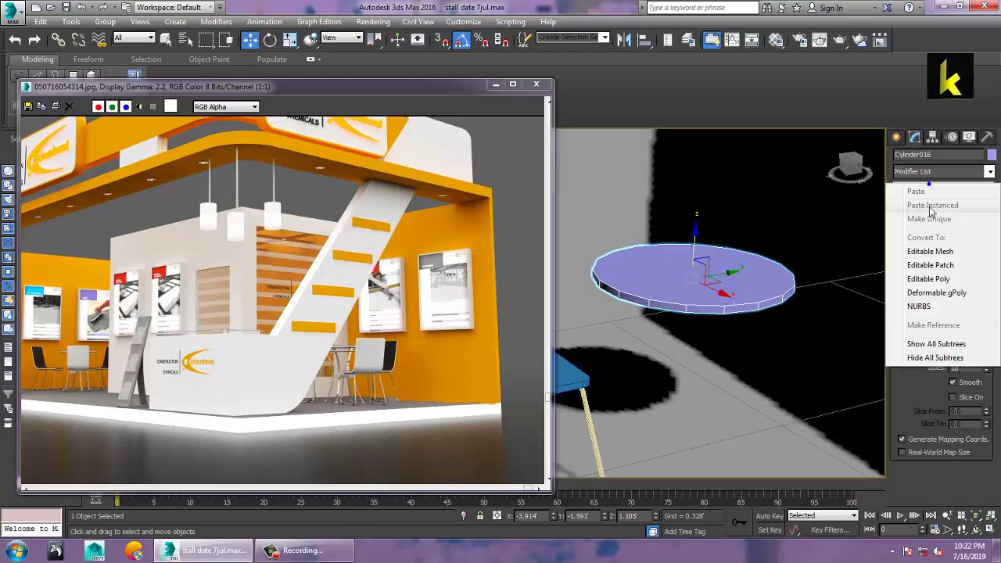
pyautogui.click(943, 283)
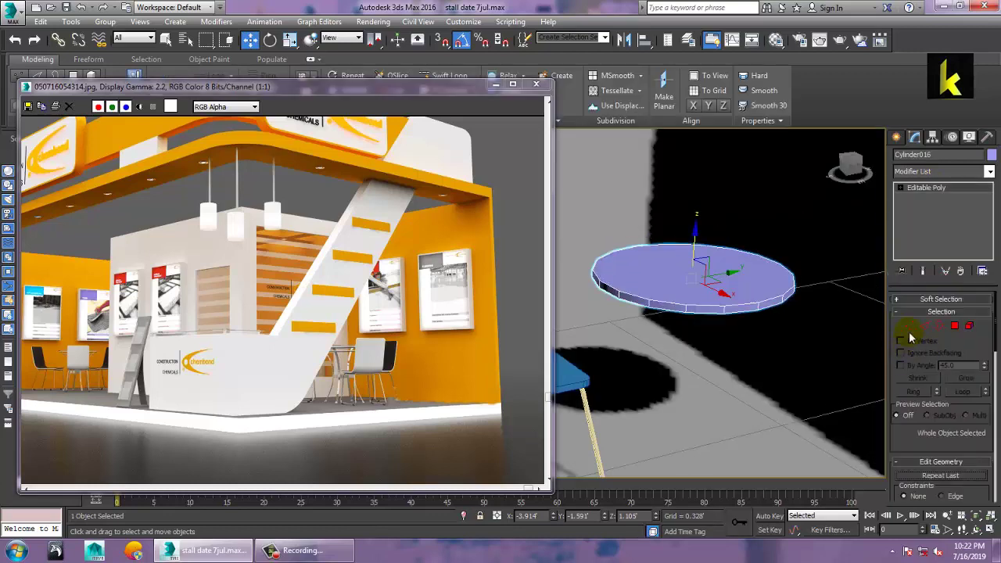
# Step: Chamfer the tabletop's upper rim edges by 0.033' with 3 segments
pyautogui.press('2')
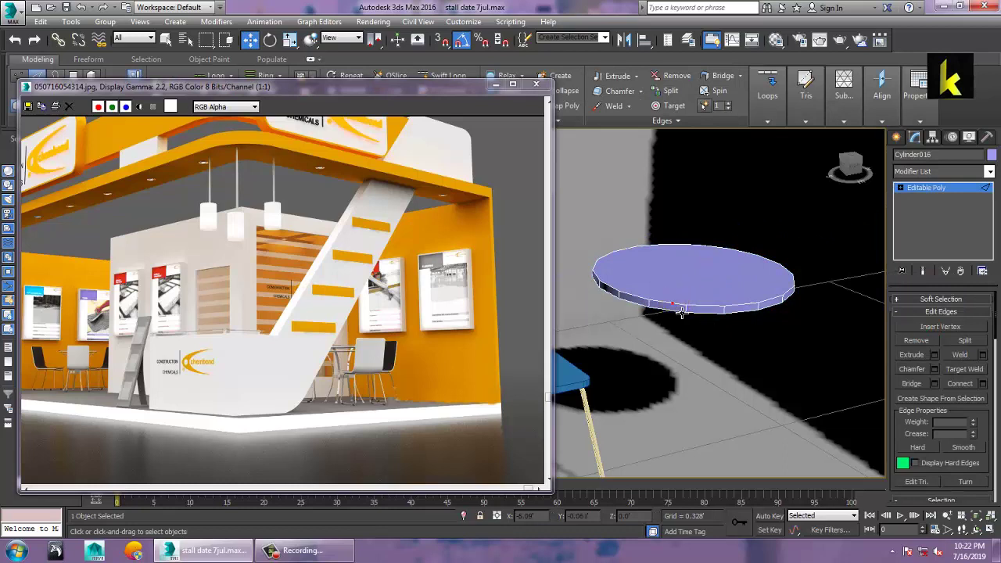
pyautogui.click(681, 311)
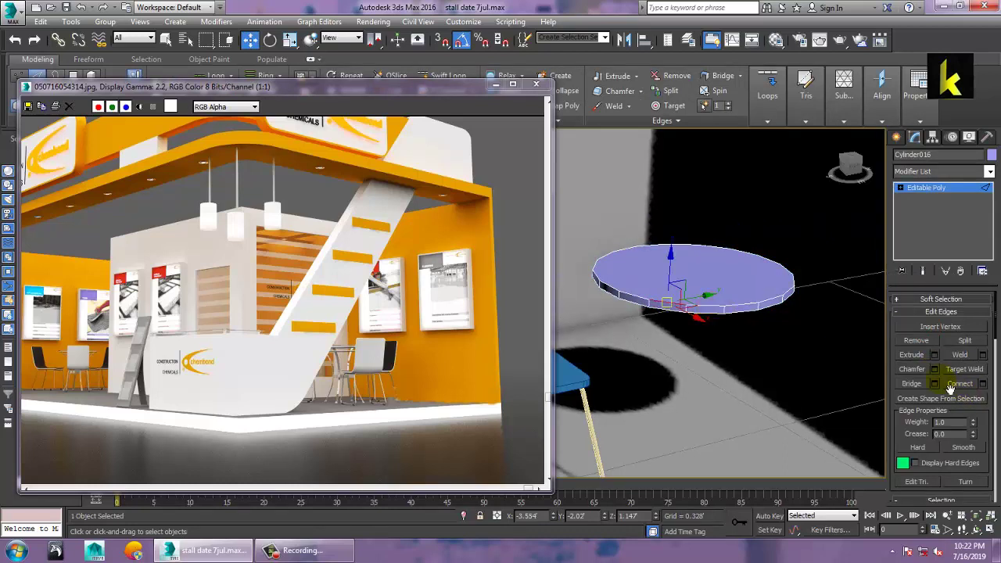
pyautogui.hotkey('alt', 'q')
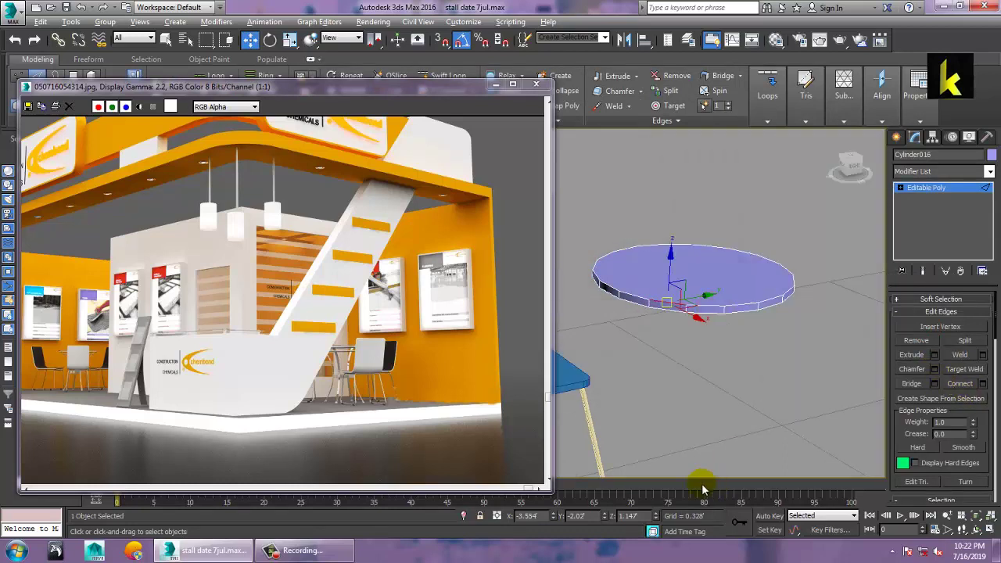
pyautogui.press('f')
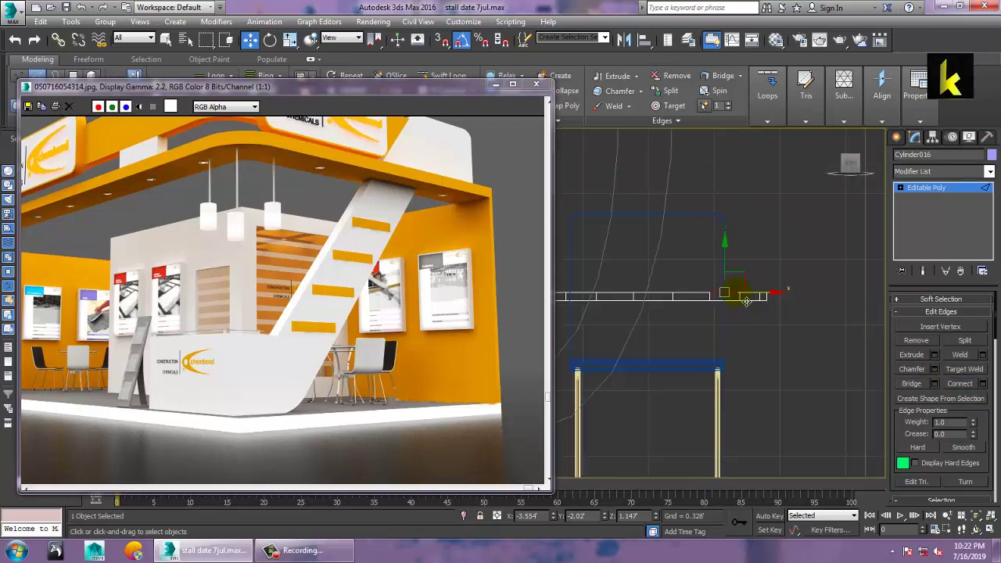
pyautogui.scroll(-3, 747, 301)
pyautogui.moveTo(610, 276); pyautogui.dragTo(883, 313)
pyautogui.hotkey('alt', 'w')
pyautogui.middleClick(811, 434)
pyautogui.hotkey('alt', 'w')
pyautogui.scroll(4, 762, 402)
pyautogui.moveTo(762, 403); pyautogui.dragTo(917, 384, button='middle')
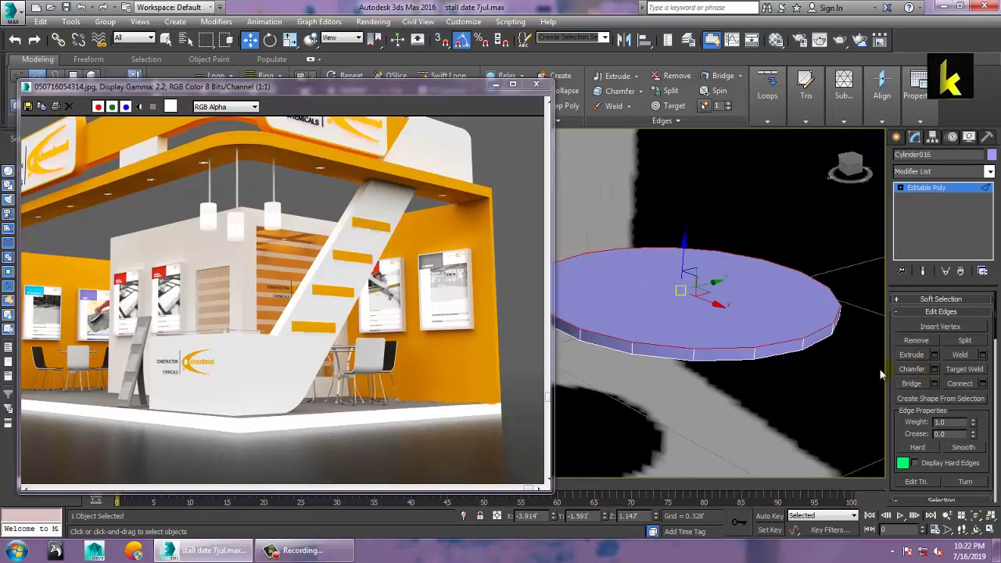
pyautogui.click(936, 370)
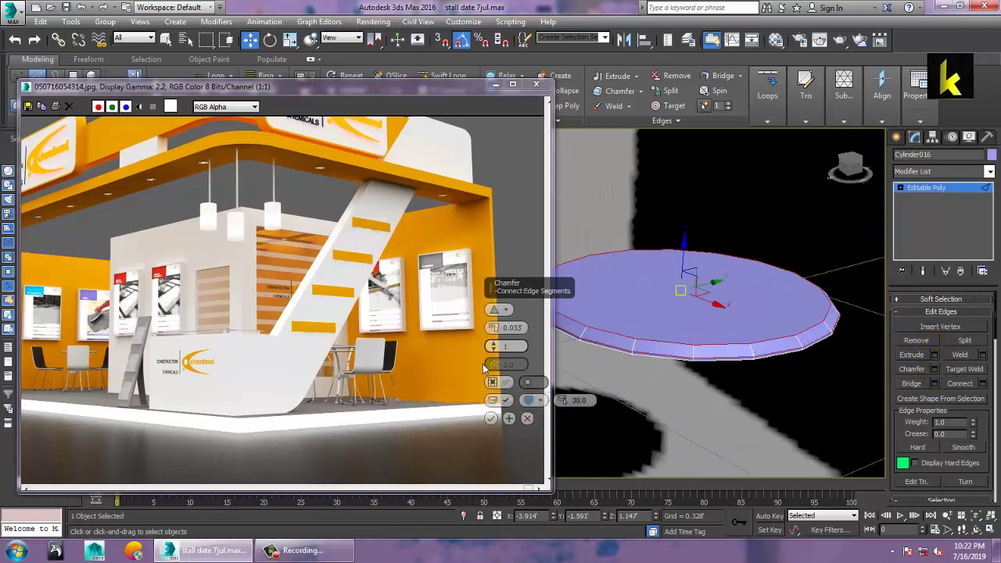
pyautogui.moveTo(495, 349); pyautogui.dragTo(496, 347)
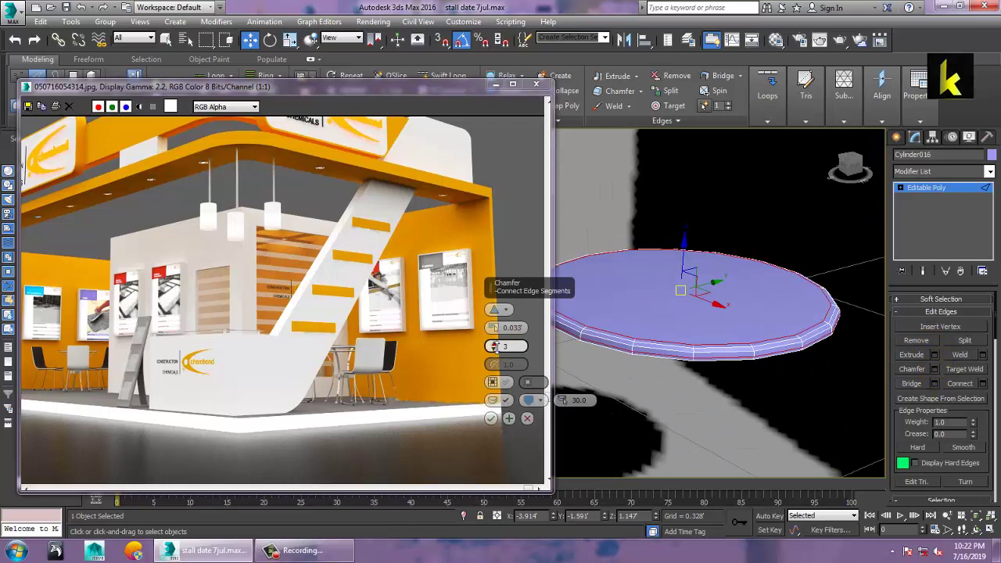
pyautogui.click(491, 417)
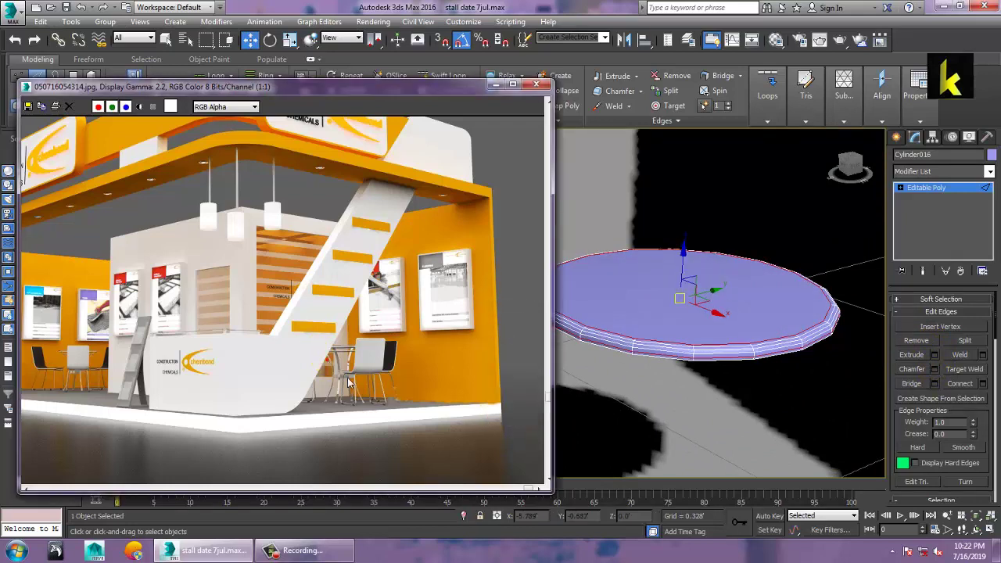
# Step: Enlarge the reference image around the table and chairs, and finish the edge editing of the tabletop
pyautogui.scroll(1, 348, 382)
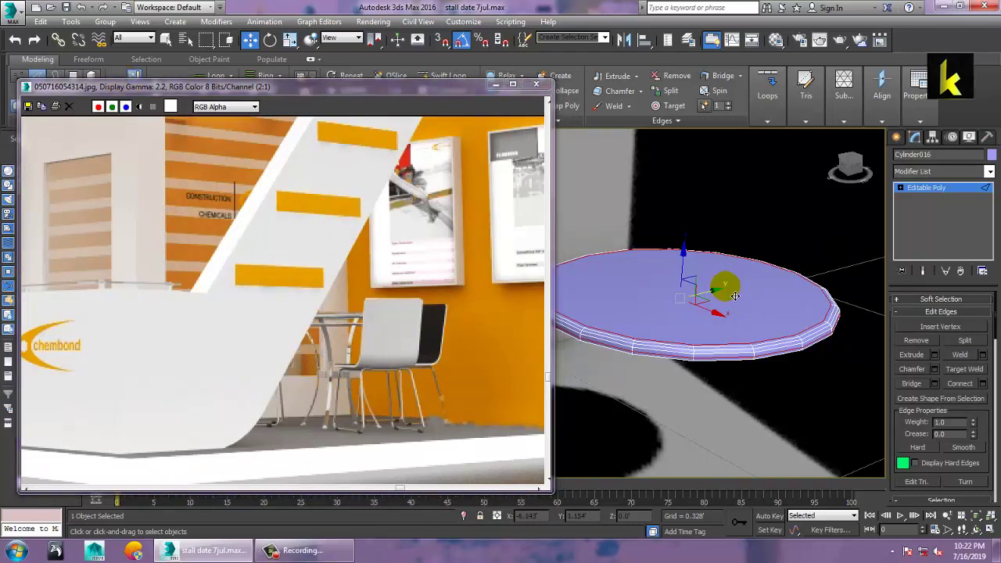
pyautogui.hotkey('alt', 'w')
pyautogui.hotkey('alt', 'w')
pyautogui.scroll(2, 715, 239)
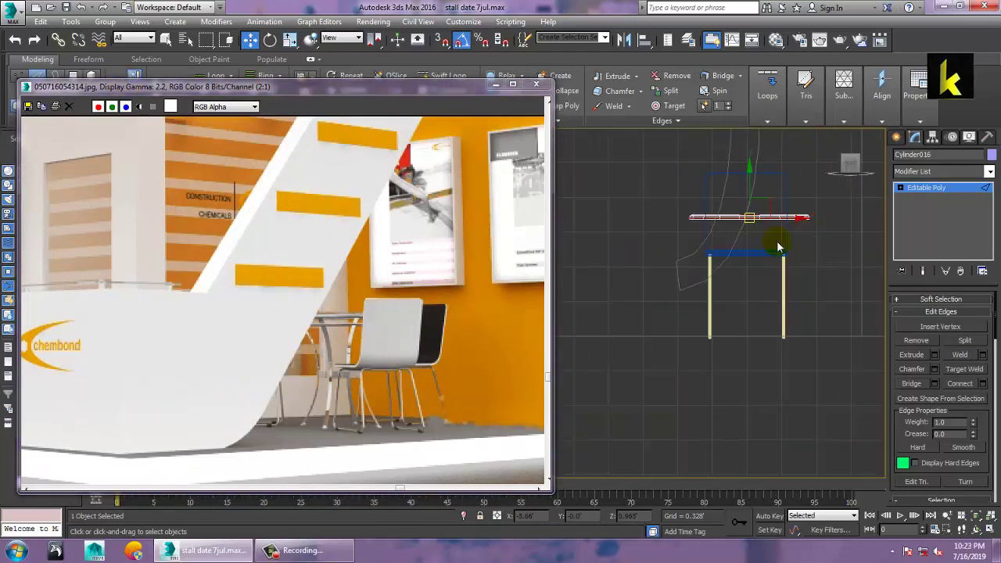
pyautogui.click(935, 187)
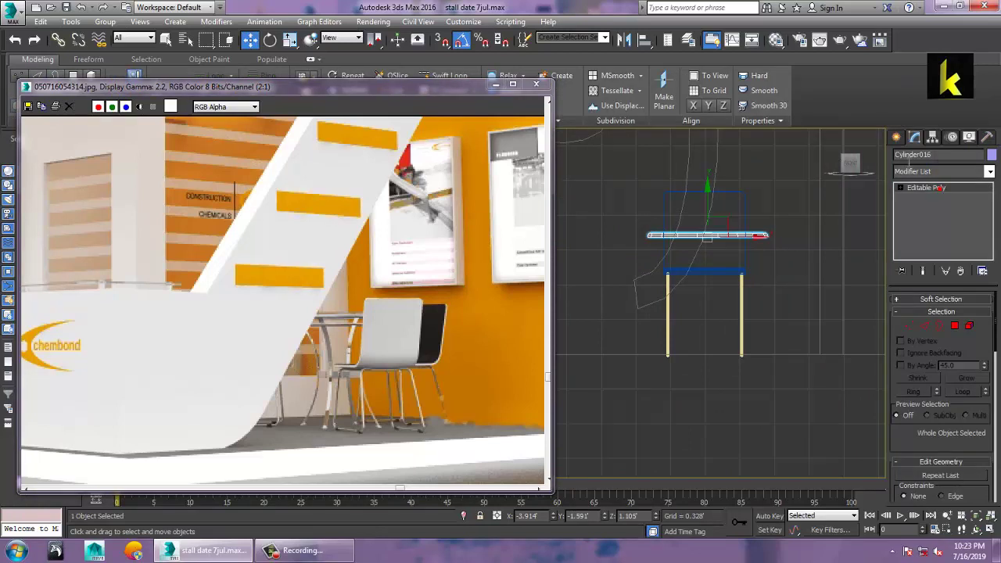
pyautogui.click(897, 138)
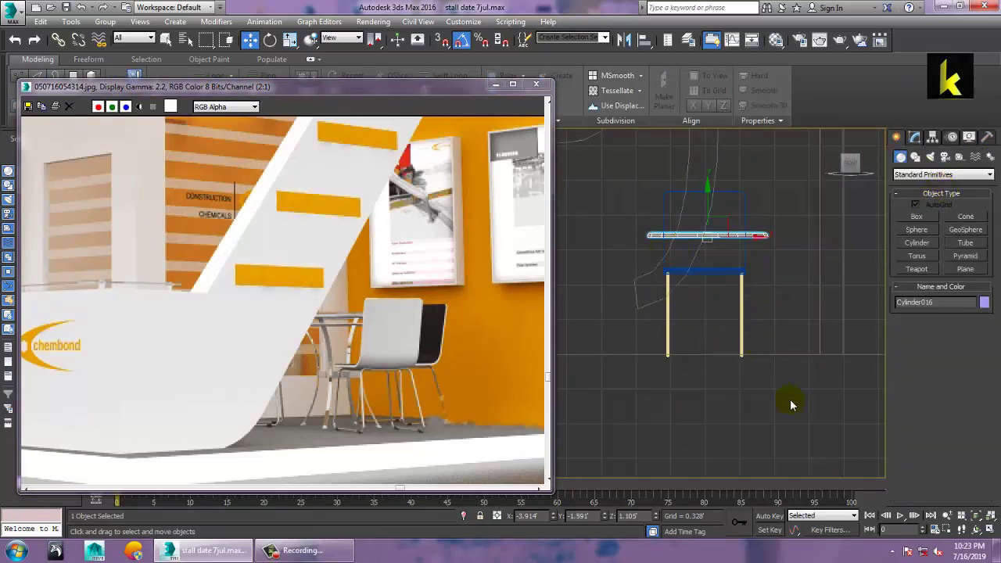
# Step: Move the reference image window aside and bring the whole stall into view in perspective
pyautogui.hotkey('alt', 'w')
pyautogui.rightClick(764, 428)
pyautogui.hotkey('alt', 'w')
pyautogui.scroll(-5, 760, 421)
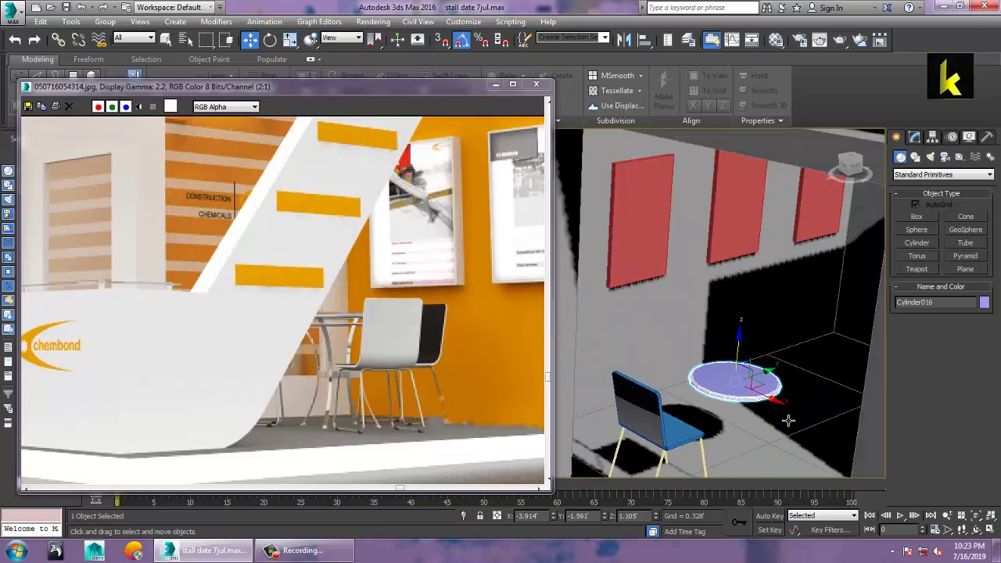
pyautogui.hotkey('shift', 'z')
pyautogui.moveTo(428, 84); pyautogui.dragTo(243, 69)
pyautogui.hotkey('shift', 'z')
pyautogui.hotkey('shift', 'z')
pyautogui.hotkey('shift', 'z')
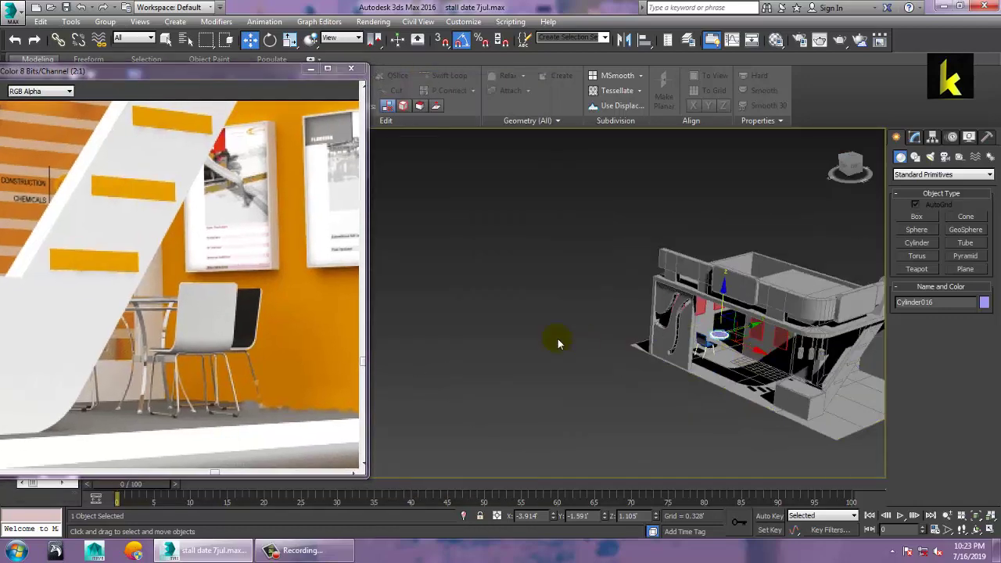
pyautogui.hotkey('shift', 'z')
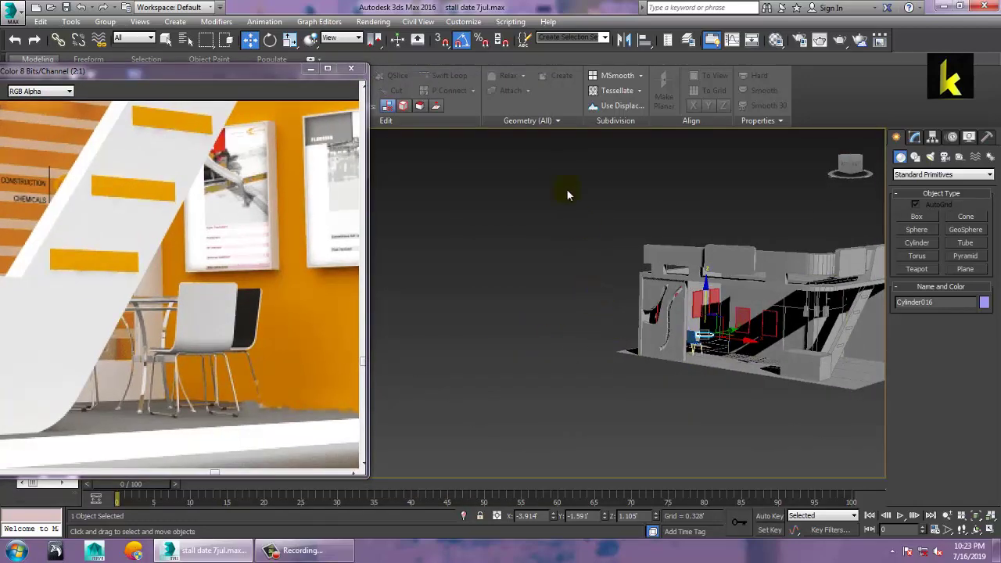
# Step: Select all objects of the stall, give them one uniform grey object colour and clear the selection
pyautogui.moveTo(567, 188); pyautogui.dragTo(962, 467)
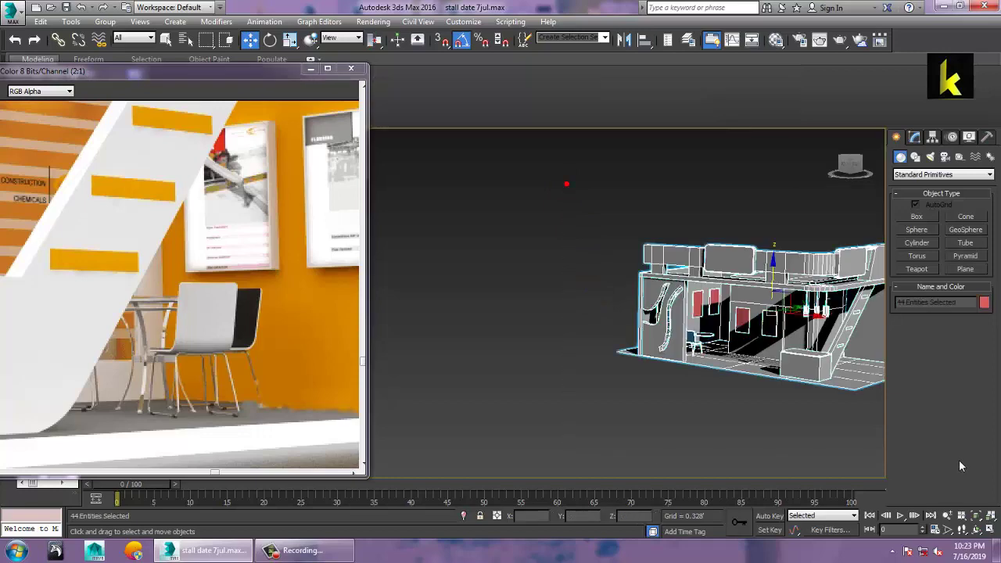
pyautogui.click(985, 303)
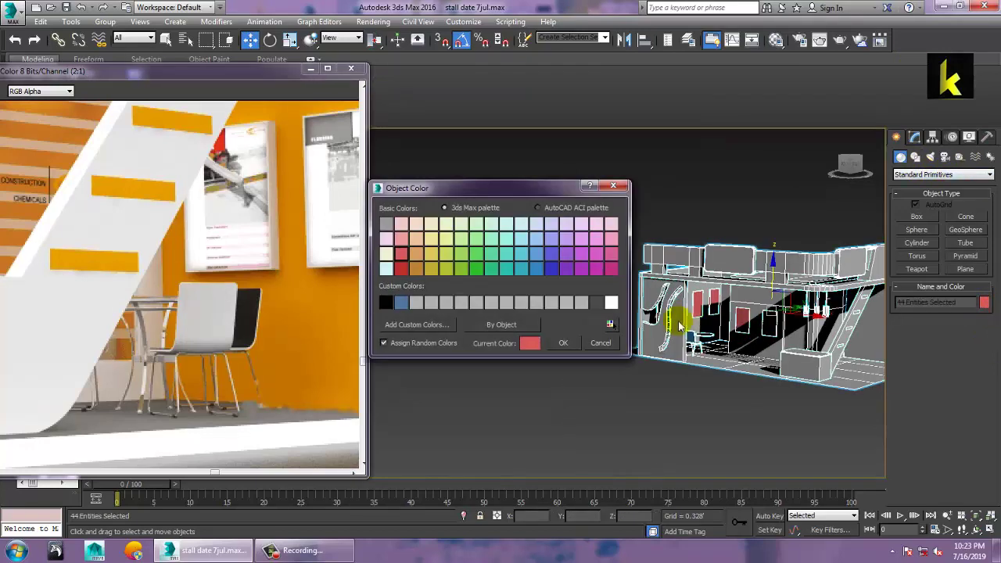
pyautogui.click(563, 344)
pyautogui.moveTo(679, 370); pyautogui.dragTo(631, 373, button='middle')
pyautogui.click(664, 406)
pyautogui.moveTo(753, 329); pyautogui.dragTo(683, 331, button='middle')
pyautogui.scroll(6, 664, 406)
pyautogui.scroll(2, 668, 360)
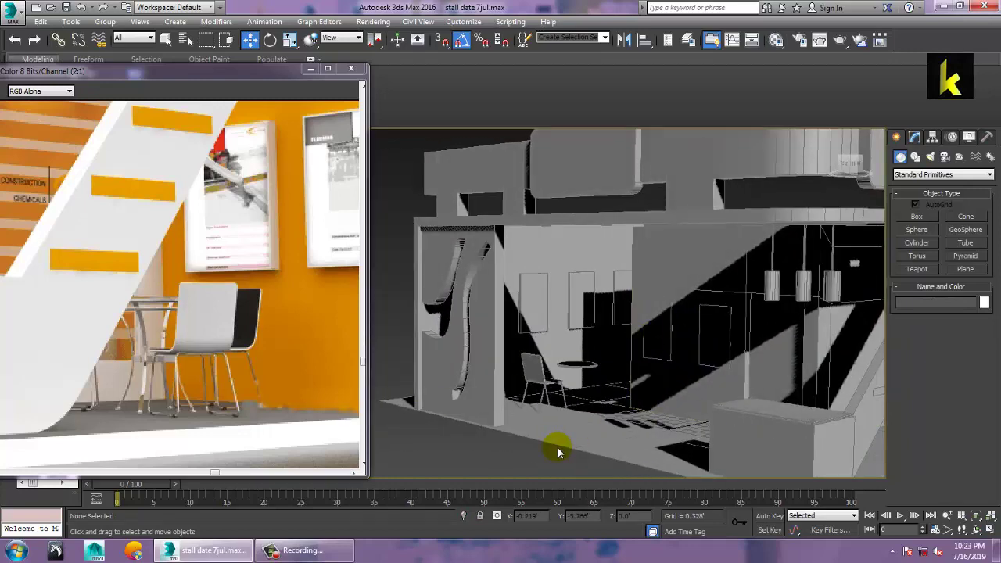
pyautogui.click(302, 550)
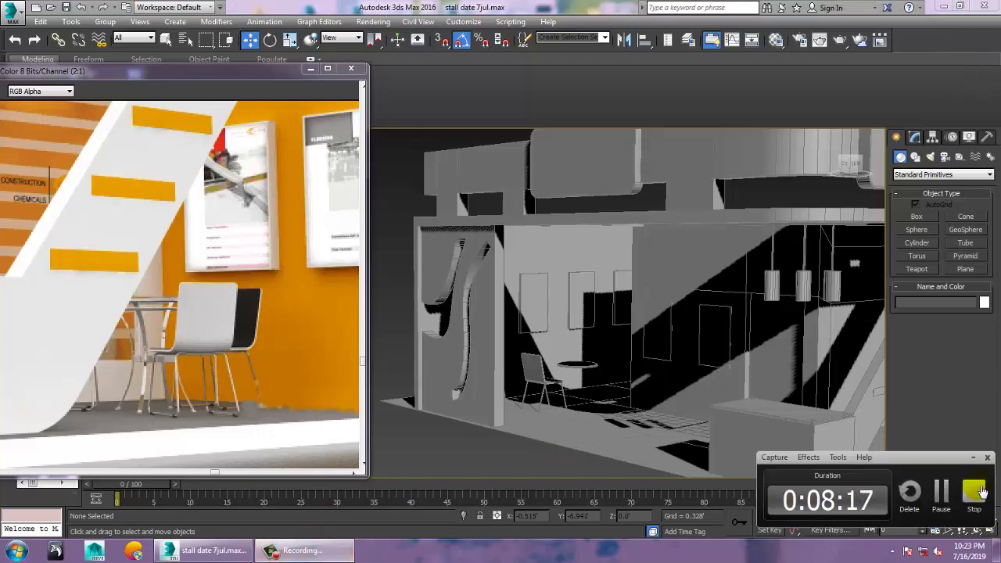